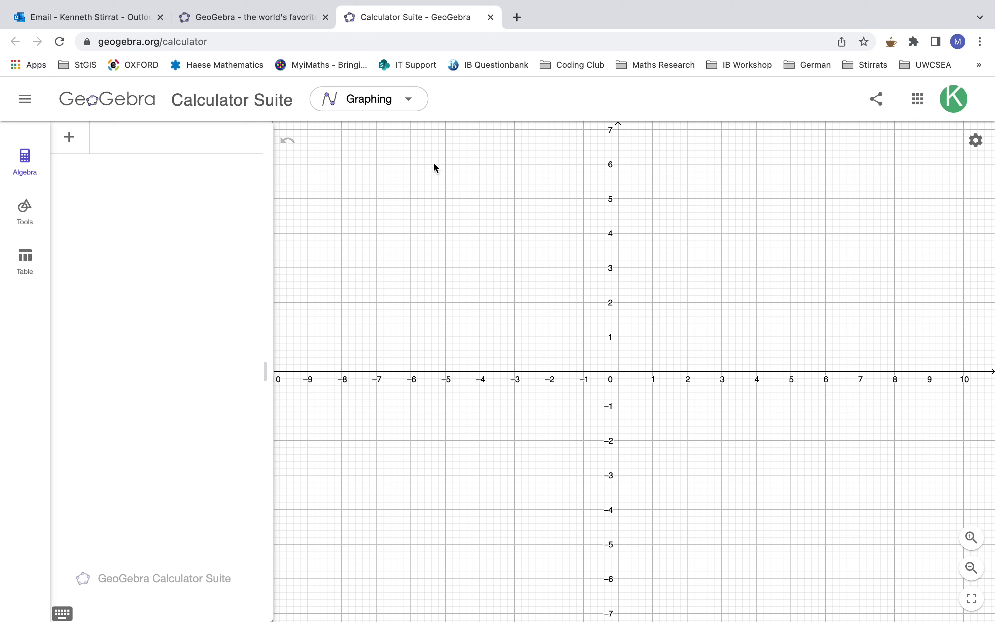
# - Switch the calculator to Geometry and draw a circle defined by its centre and a point on it, near the canvas middle
pyautogui.click(408, 100)
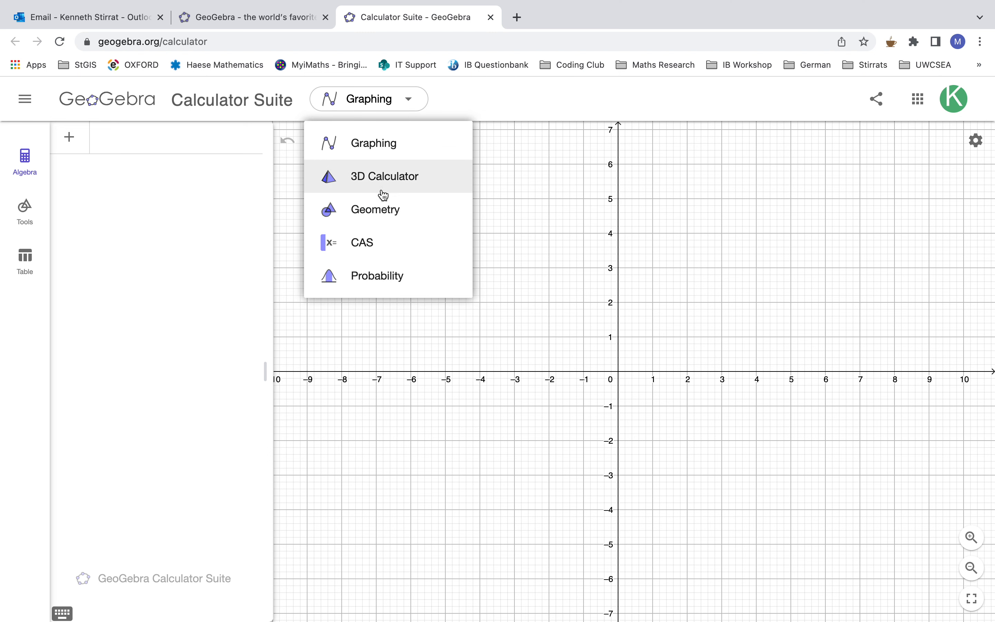
pyautogui.click(383, 210)
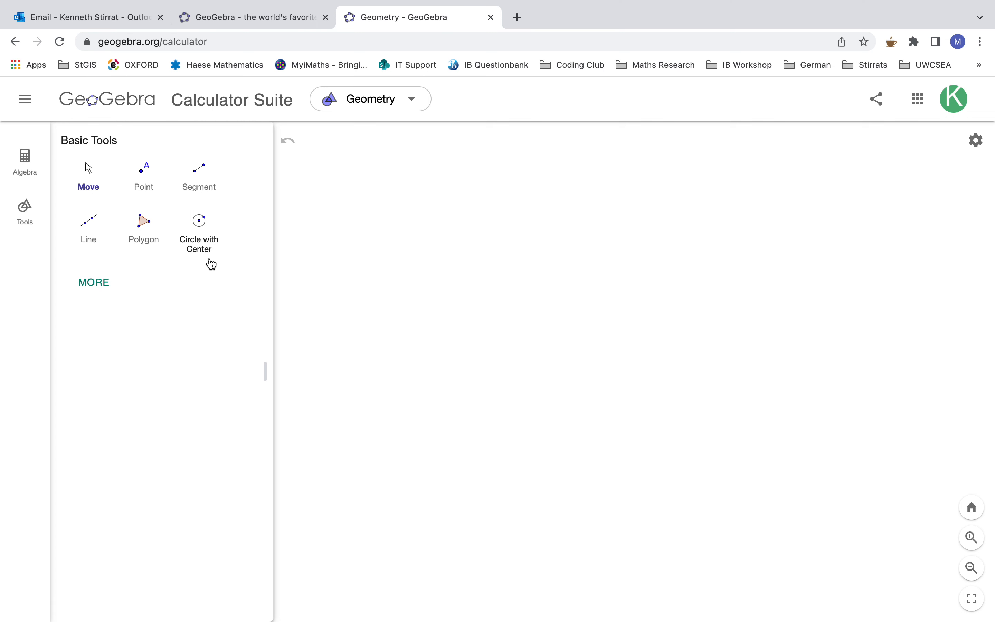
pyautogui.click(201, 242)
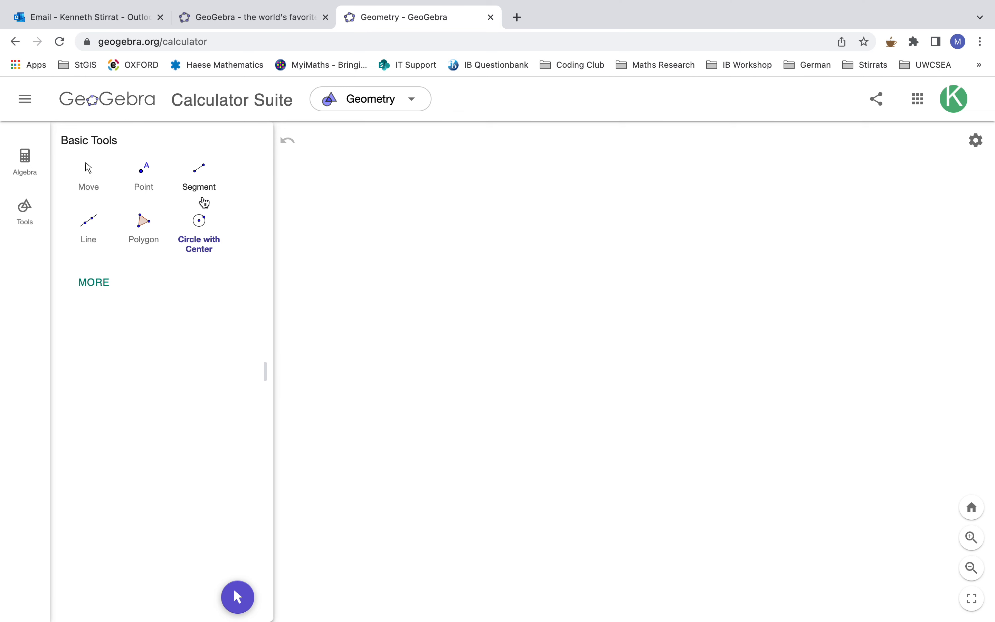
pyautogui.click(90, 174)
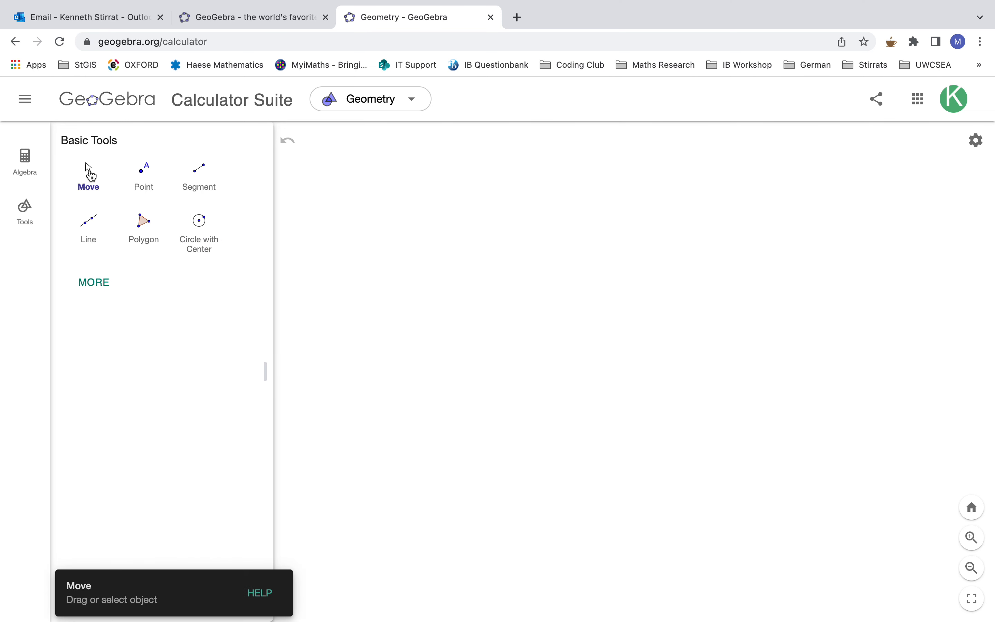
pyautogui.click(200, 224)
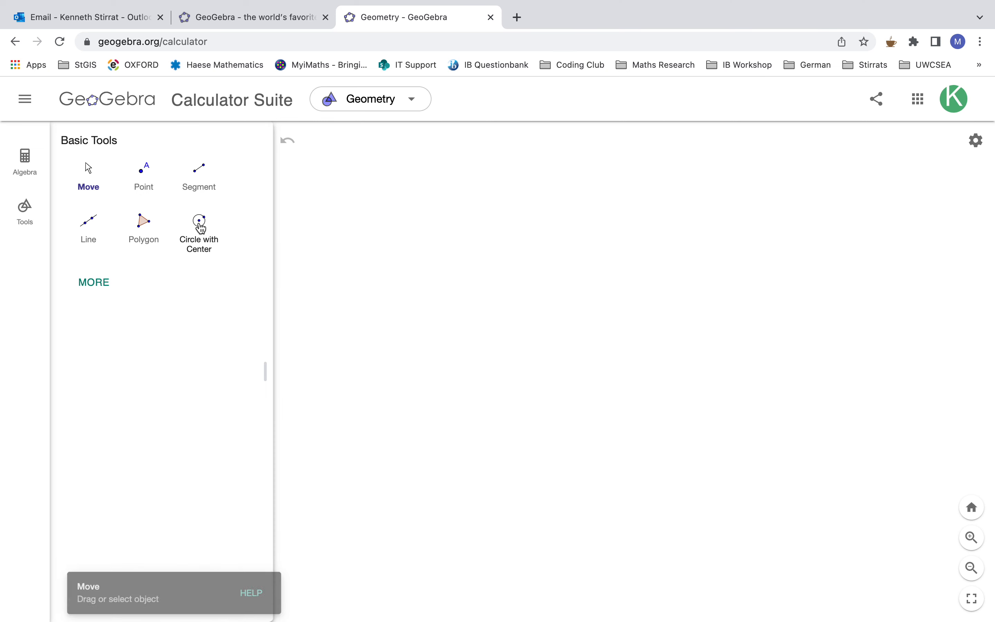
pyautogui.click(534, 305)
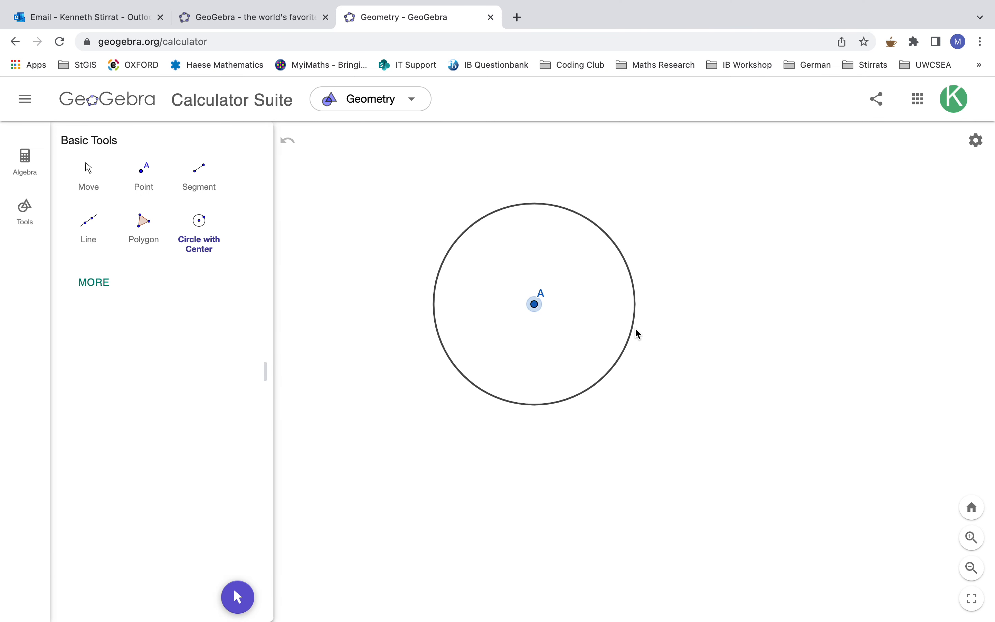
pyautogui.click(647, 329)
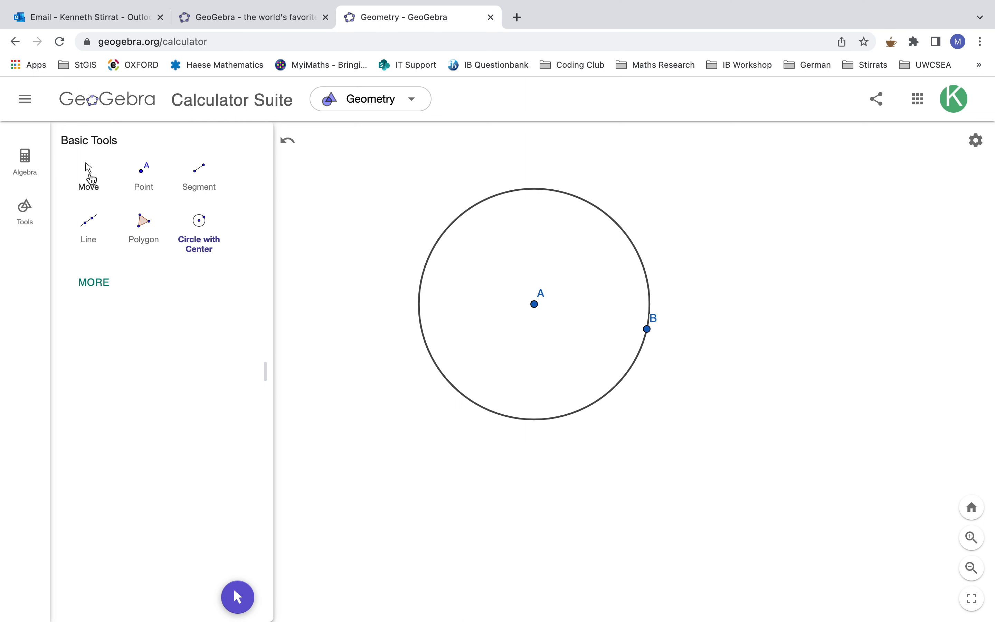
# - Reposition the circle and resize it by moving the circle itself, centre A and point B with the Move tool
pyautogui.click(90, 175)
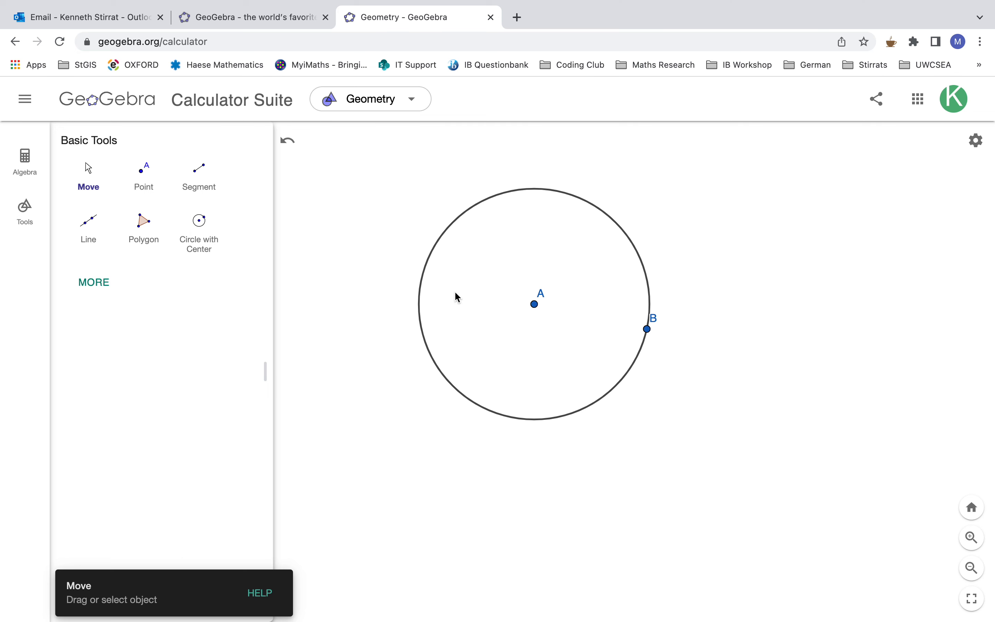
pyautogui.moveTo(440, 249); pyautogui.dragTo(396, 203)
pyautogui.click(729, 254)
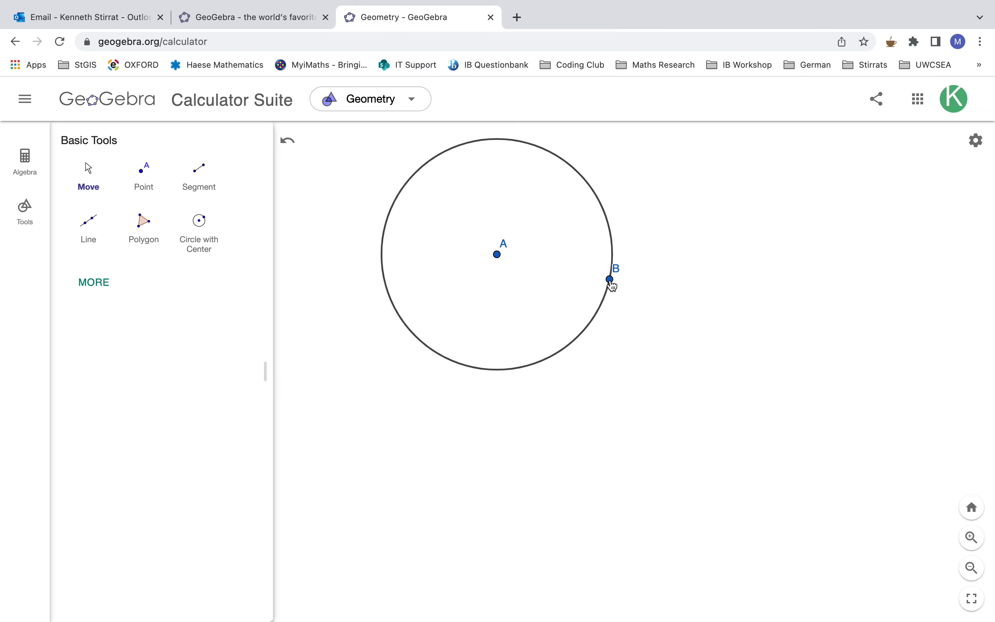
pyautogui.moveTo(610, 280)
pyautogui.mouseDown()
pyautogui.moveTo(682, 306)
pyautogui.moveTo(539, 273)
pyautogui.moveTo(634, 287)
pyautogui.moveTo(615, 280)
pyautogui.mouseUp()
pyautogui.moveTo(460, 374); pyautogui.dragTo(408, 382)
pyautogui.moveTo(448, 269); pyautogui.dragTo(479, 282)
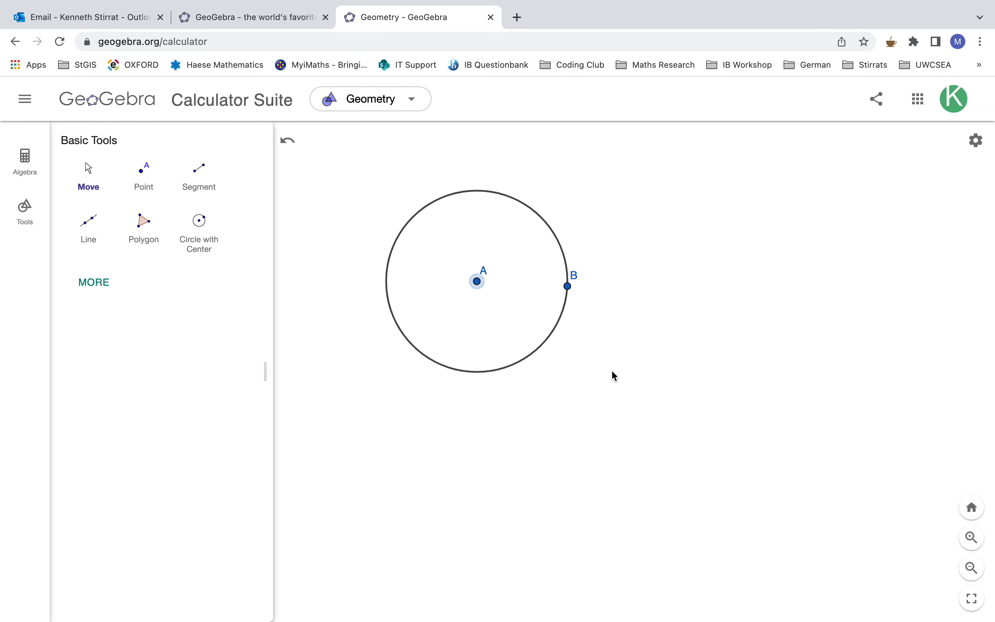
pyautogui.click(639, 386)
pyautogui.moveTo(527, 363); pyautogui.dragTo(551, 331)
pyautogui.click(624, 355)
pyautogui.moveTo(595, 259); pyautogui.dragTo(612, 275)
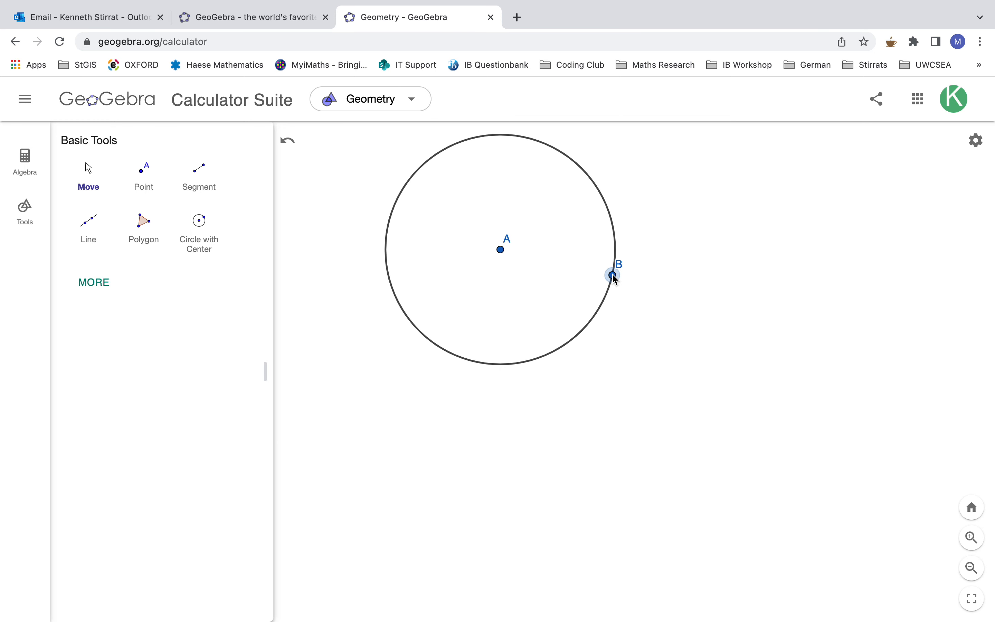
pyautogui.moveTo(501, 251); pyautogui.dragTo(511, 289)
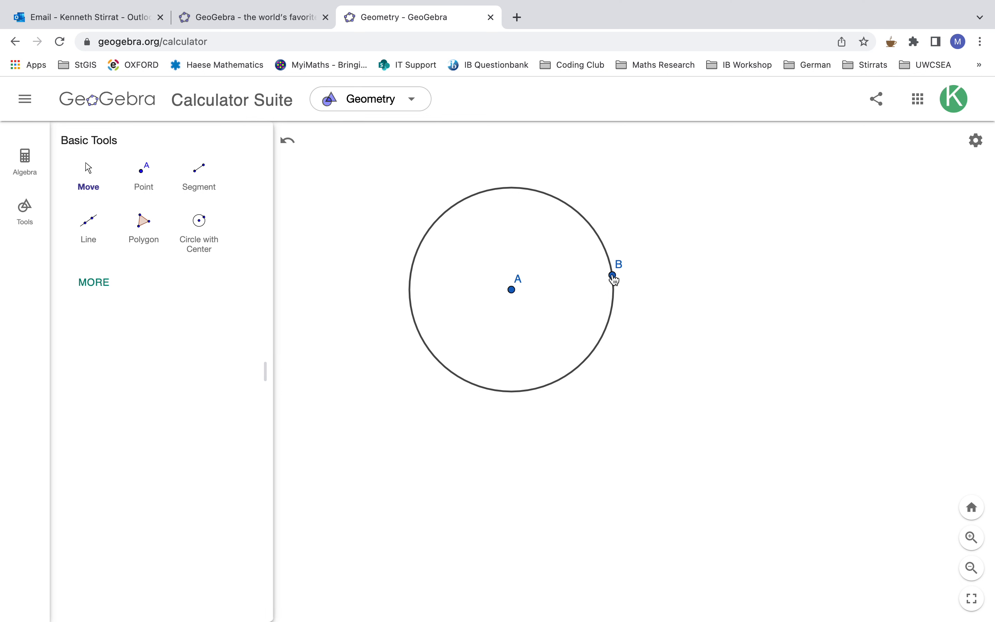
# - Add the text "Circumference = perimtere of circle" and place it above and to the right of the circle
pyautogui.click(94, 284)
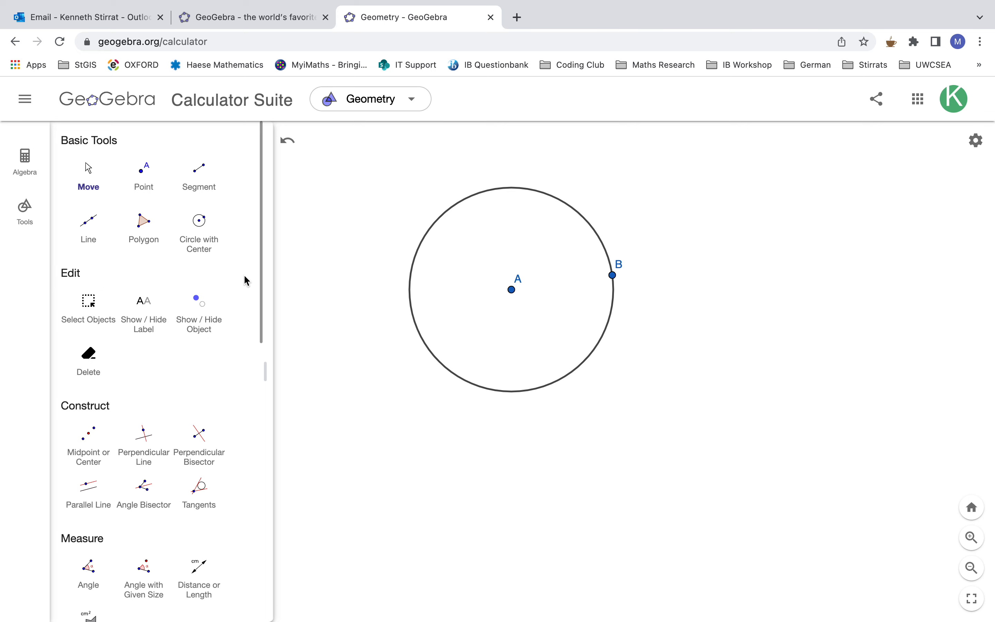
pyautogui.scroll(-10, 160, 439)
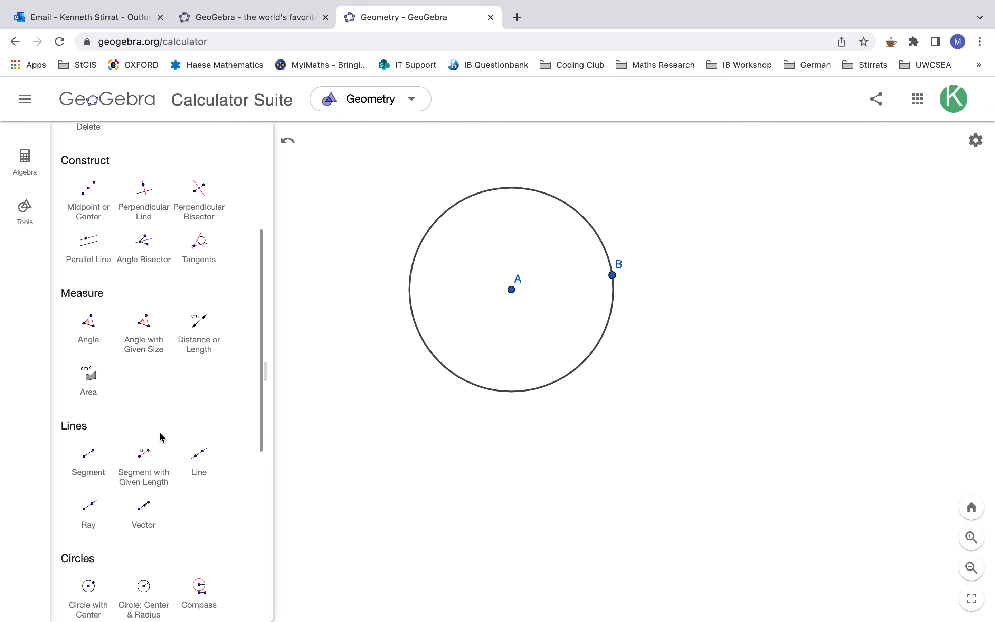
pyautogui.scroll(-4, 162, 438)
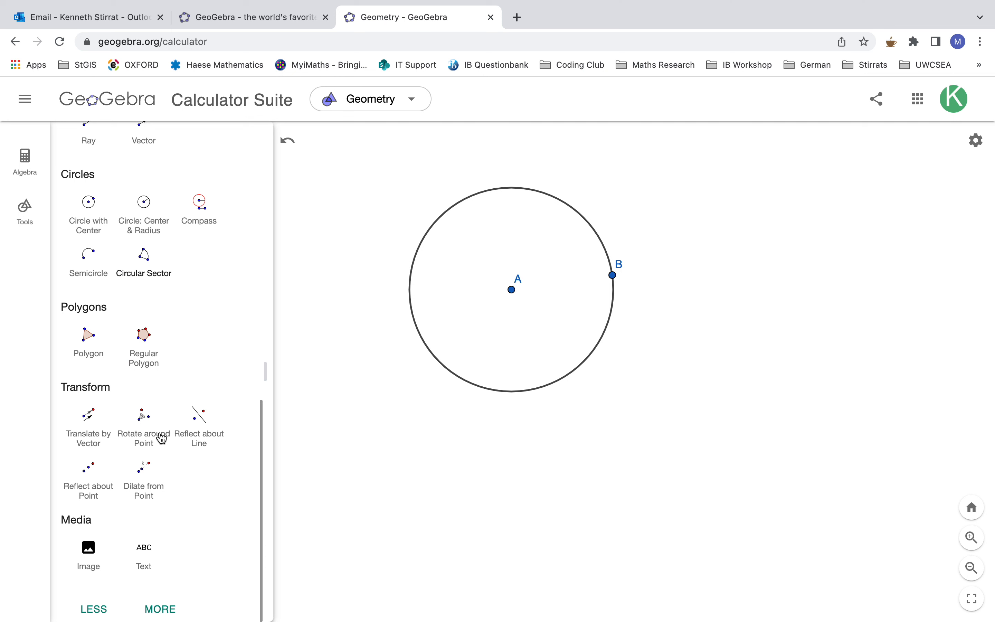
pyautogui.click(144, 556)
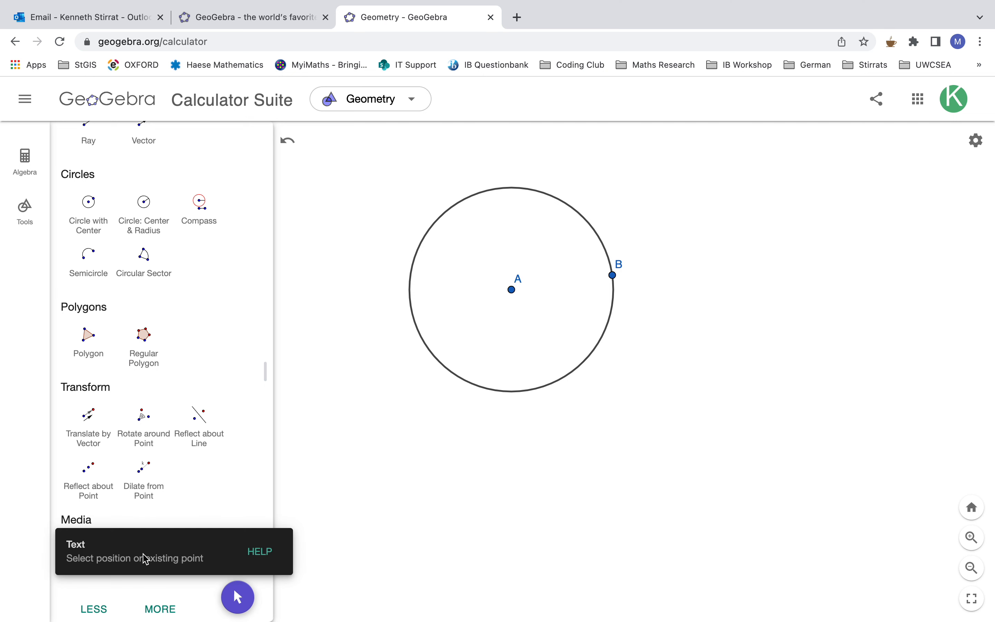
pyautogui.click(591, 195)
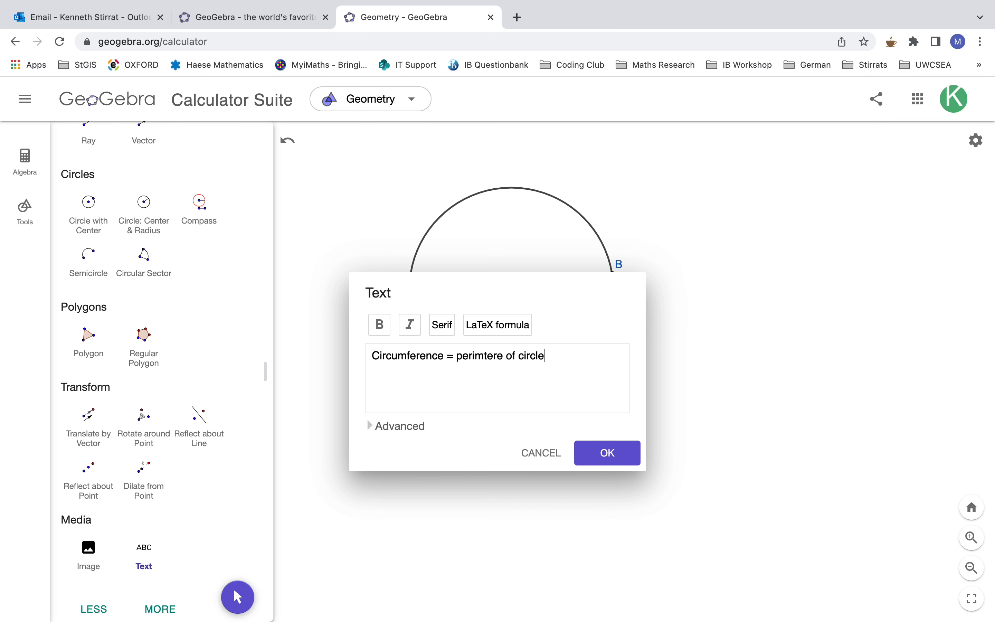
pyautogui.click(621, 456)
pyautogui.moveTo(660, 190); pyautogui.dragTo(696, 154)
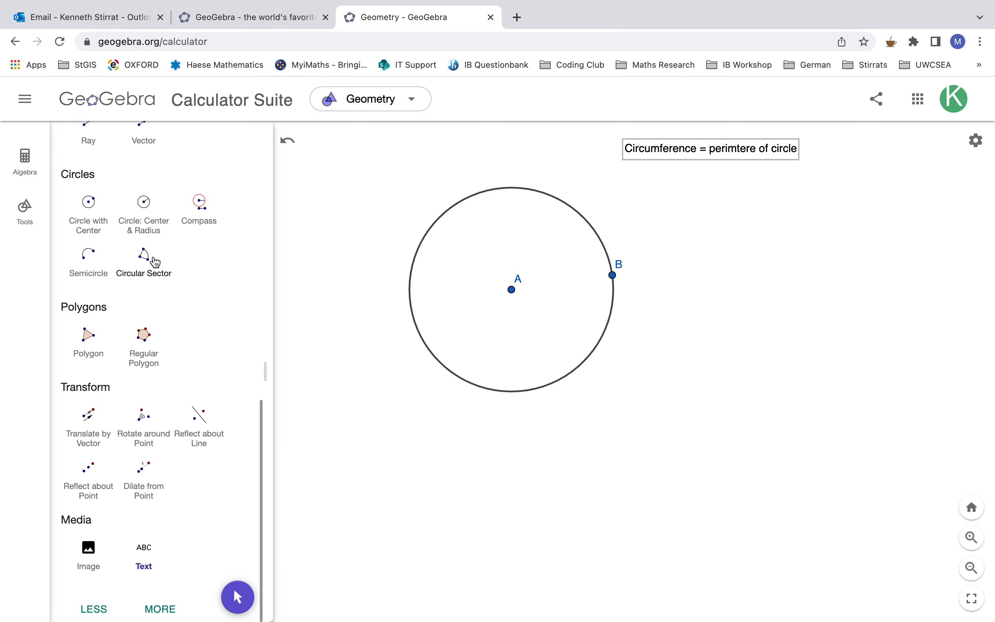
# - Add the text "Radius= distance fromt he centre to any point on the circumference" and place it directly above the circle
pyautogui.click(144, 555)
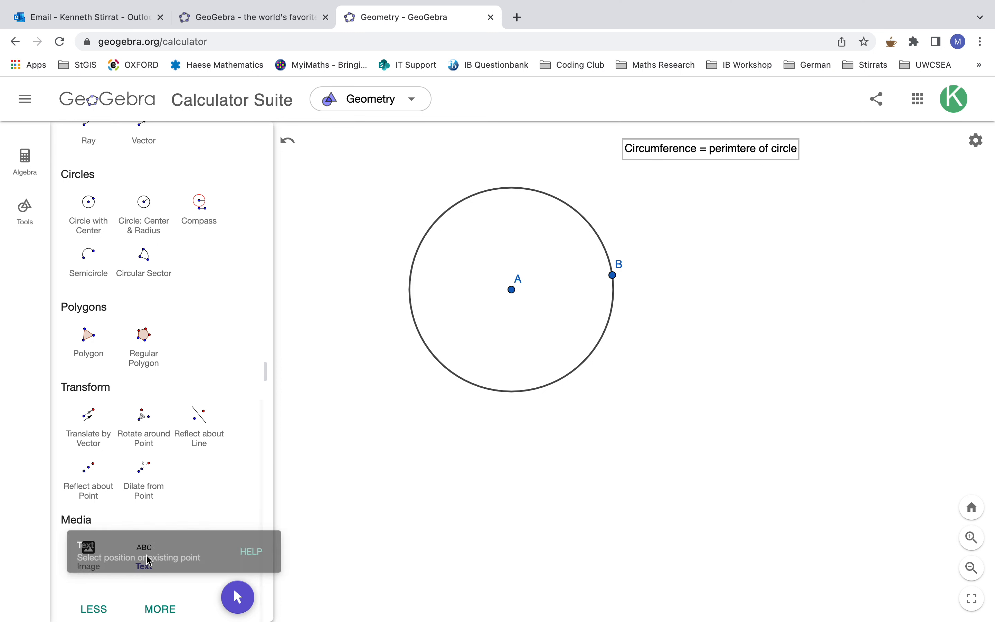
pyautogui.click(670, 229)
pyautogui.write('Rad')
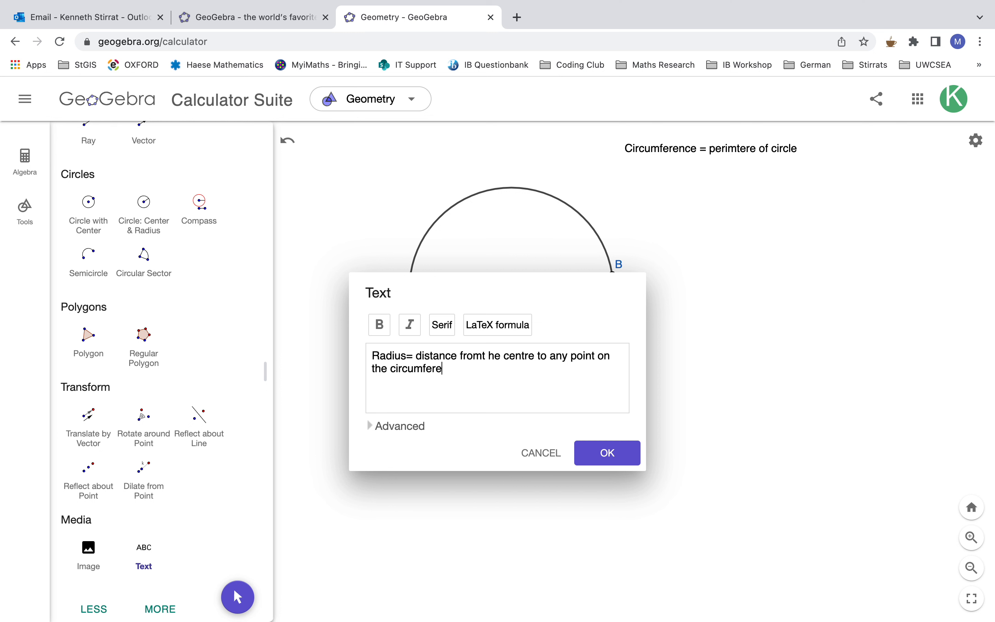
pyautogui.click(594, 460)
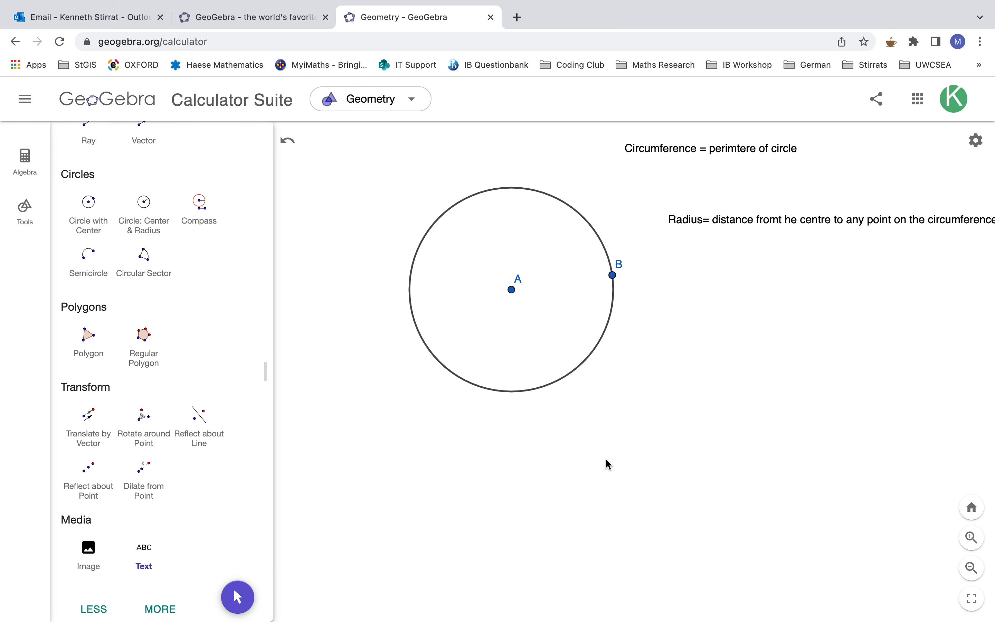
pyautogui.moveTo(731, 225); pyautogui.dragTo(382, 172)
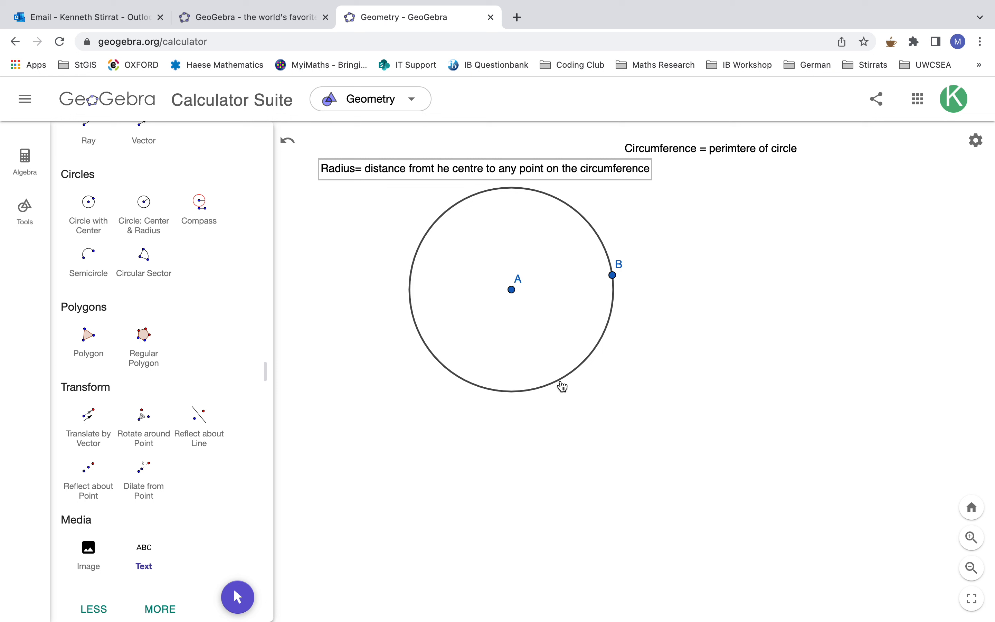
pyautogui.click(563, 415)
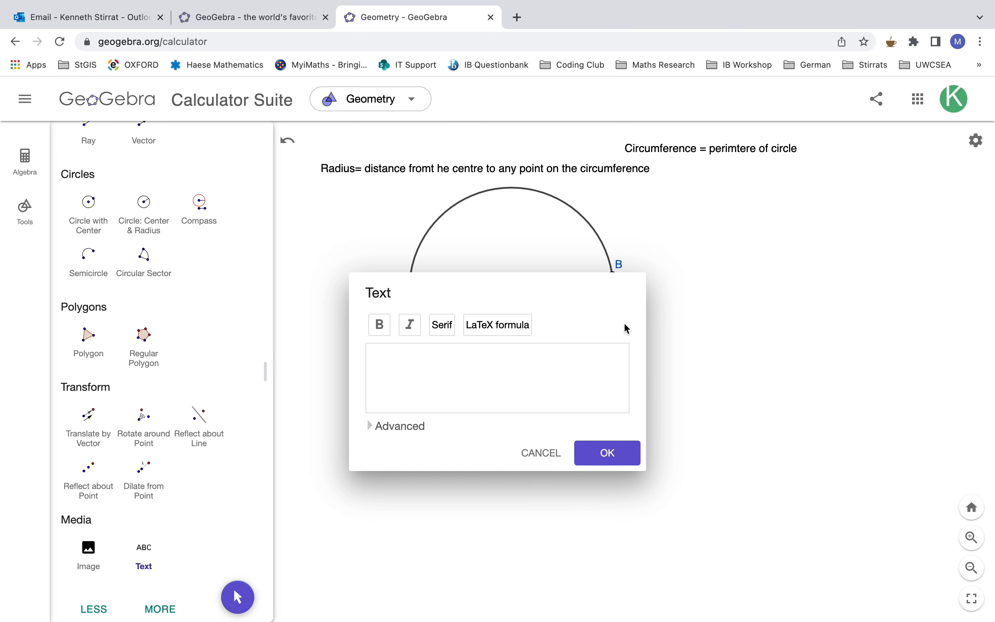
pyautogui.click(542, 461)
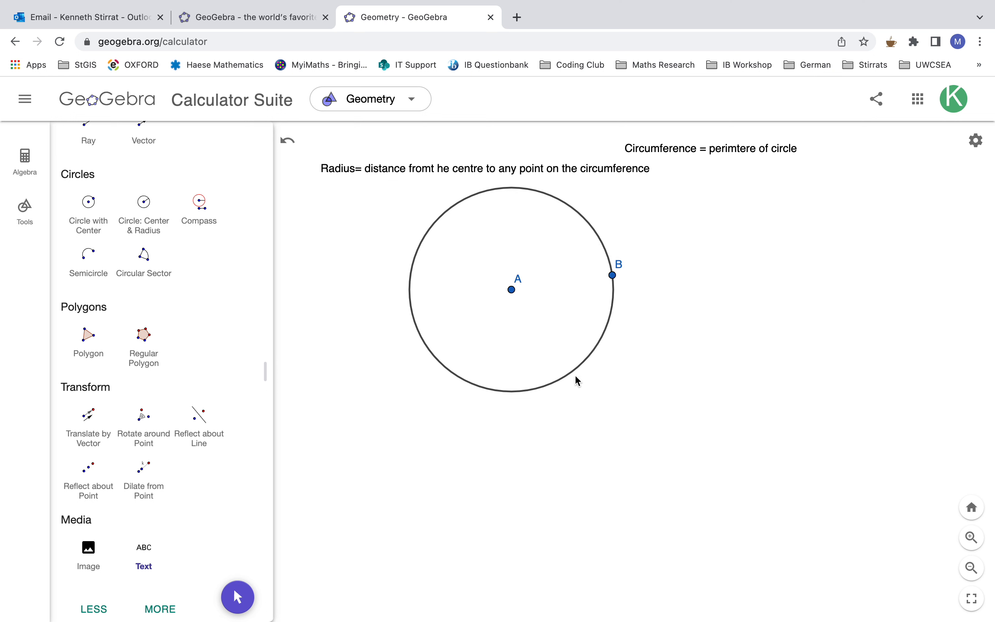
pyautogui.click(586, 432)
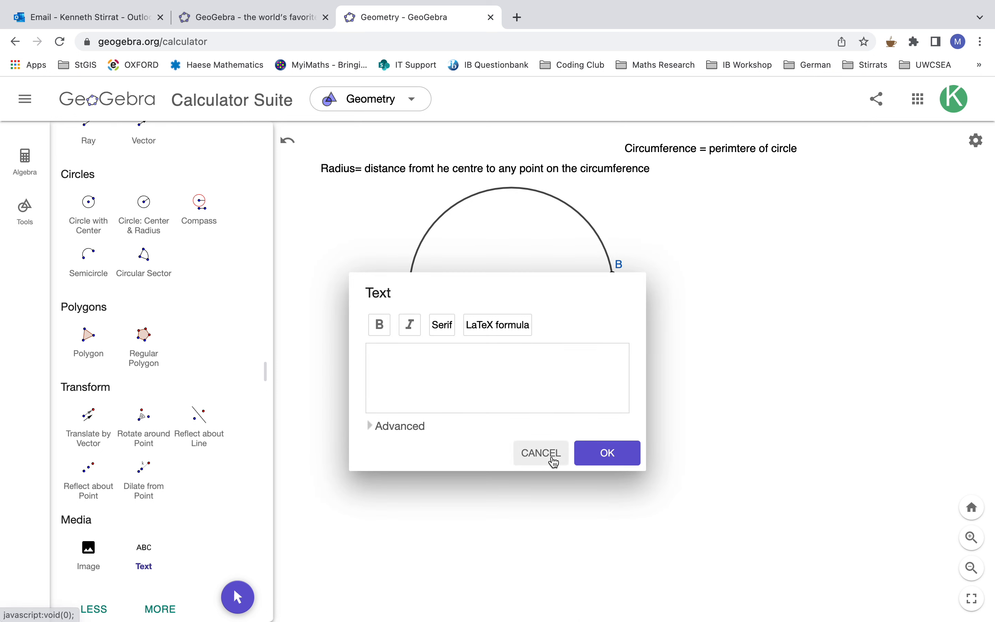
pyautogui.click(542, 453)
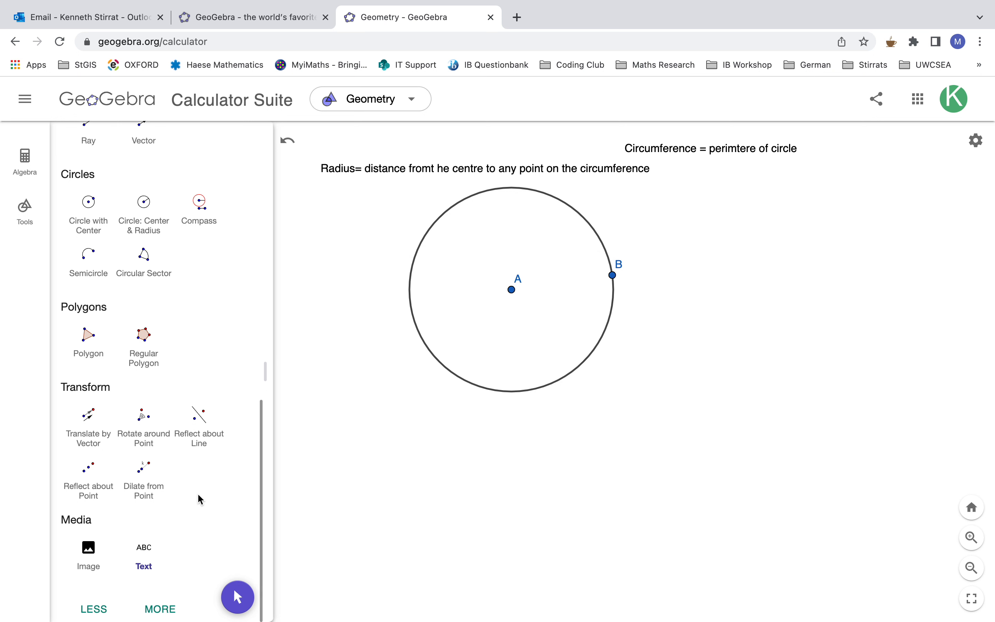
# - Move the circle down and to the right, and arrange the circumference and radius texts one below the other above it
pyautogui.scroll(15, 196, 473)
pyautogui.click(89, 180)
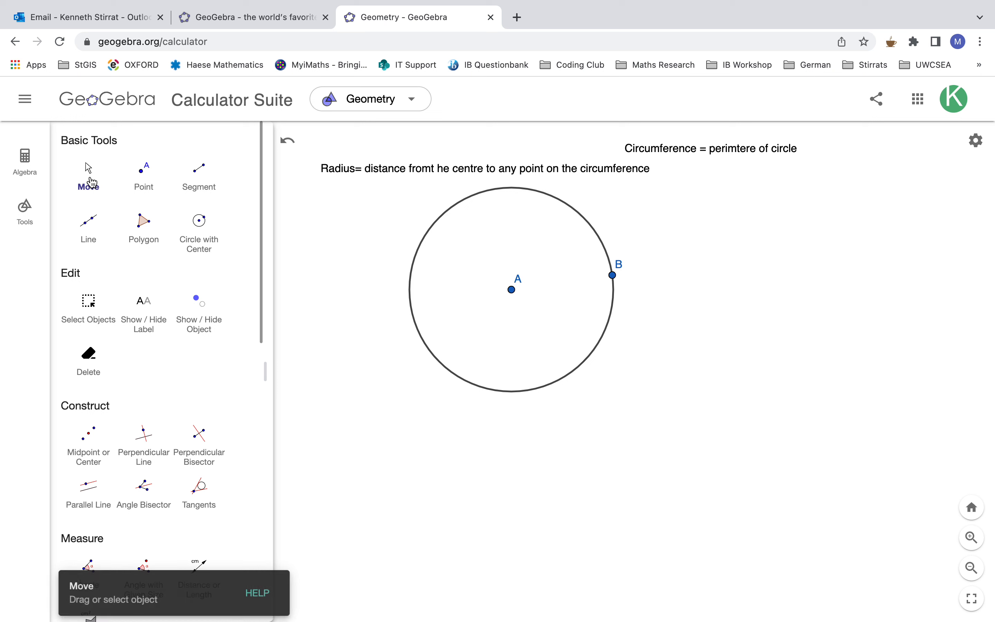
pyautogui.moveTo(575, 395); pyautogui.dragTo(626, 437)
pyautogui.moveTo(451, 179); pyautogui.dragTo(590, 201)
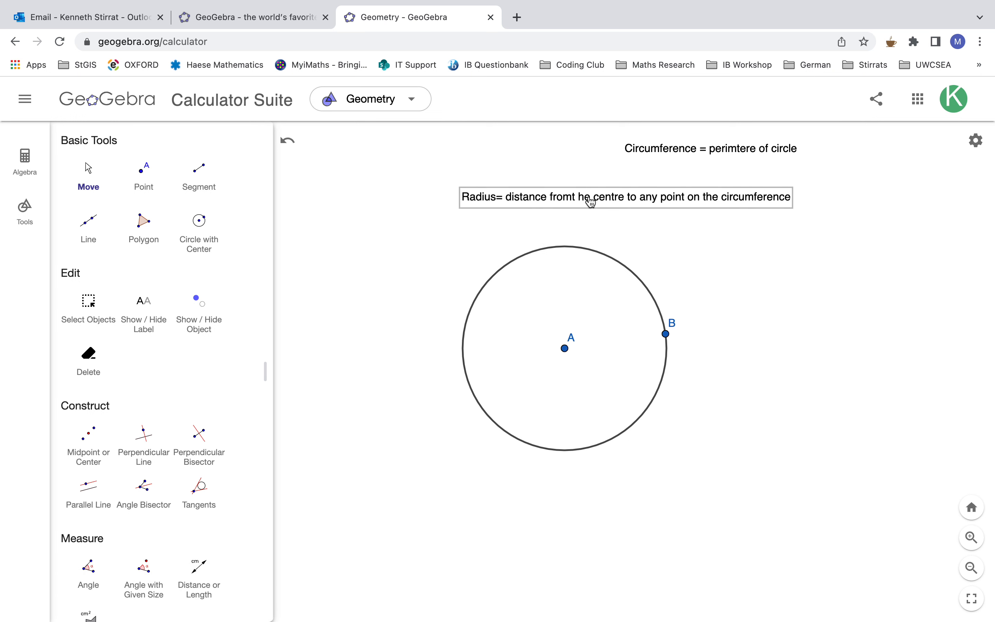
pyautogui.moveTo(641, 155); pyautogui.dragTo(556, 154)
pyautogui.moveTo(595, 198); pyautogui.dragTo(569, 195)
pyautogui.click(687, 258)
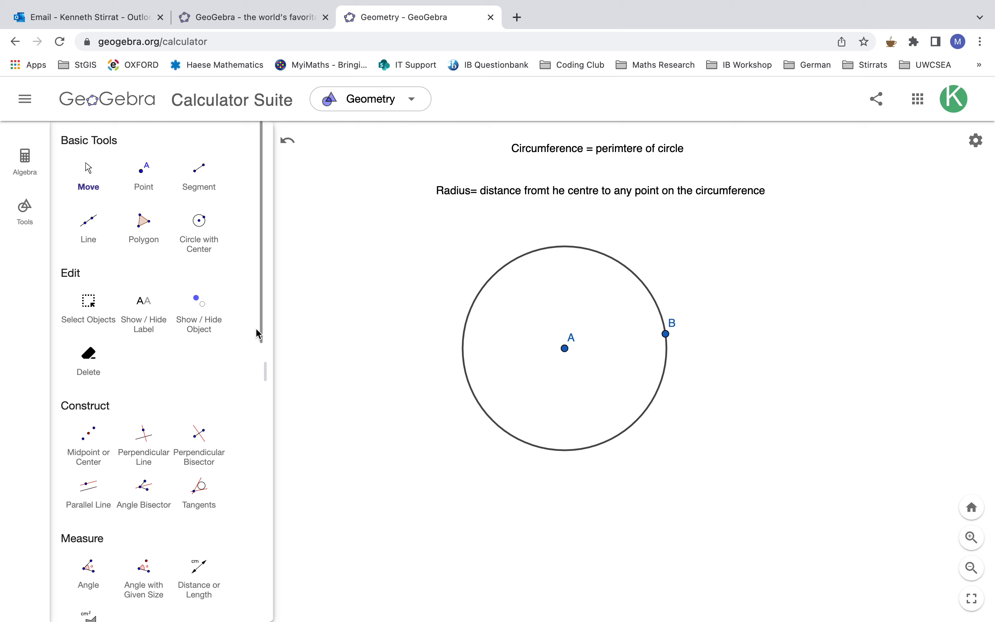
# - Draw a radius segment from centre A to a new point on the lower-left part of the circle
pyautogui.scroll(-5, 231, 325)
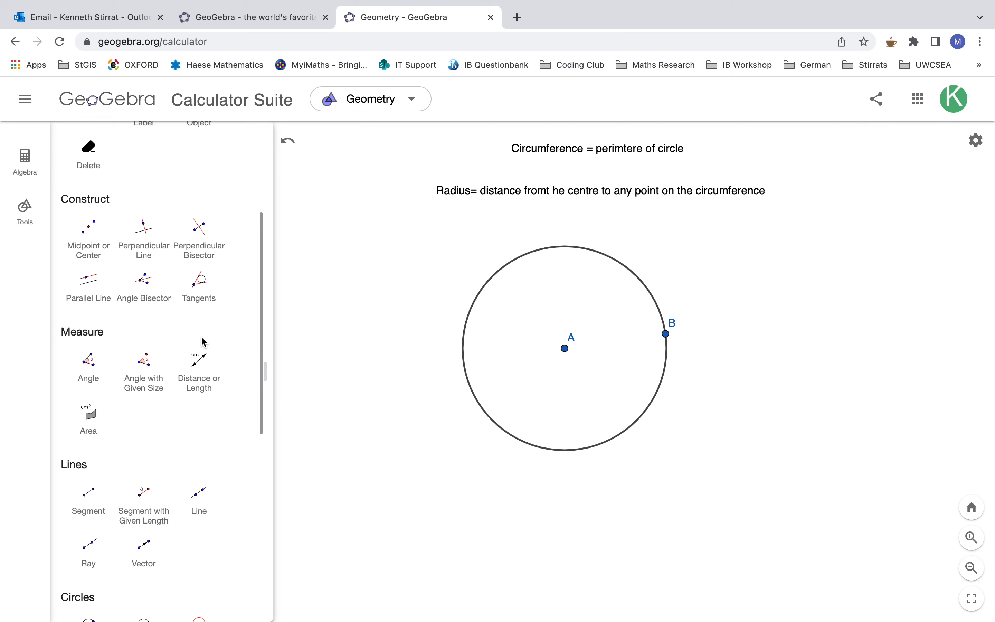
pyautogui.scroll(-1, 164, 282)
pyautogui.scroll(-7, 164, 283)
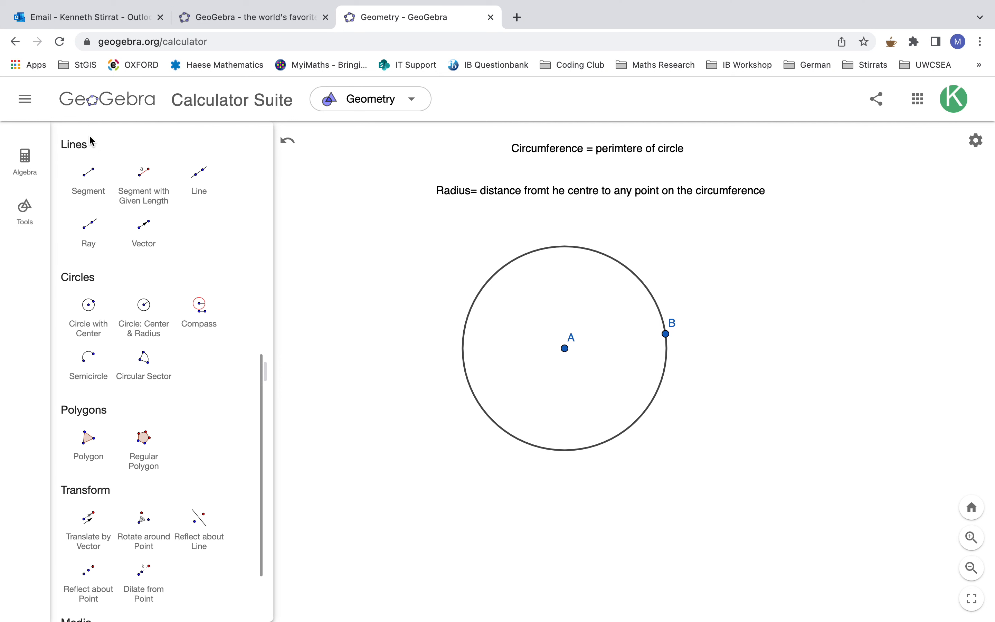
pyautogui.click(93, 197)
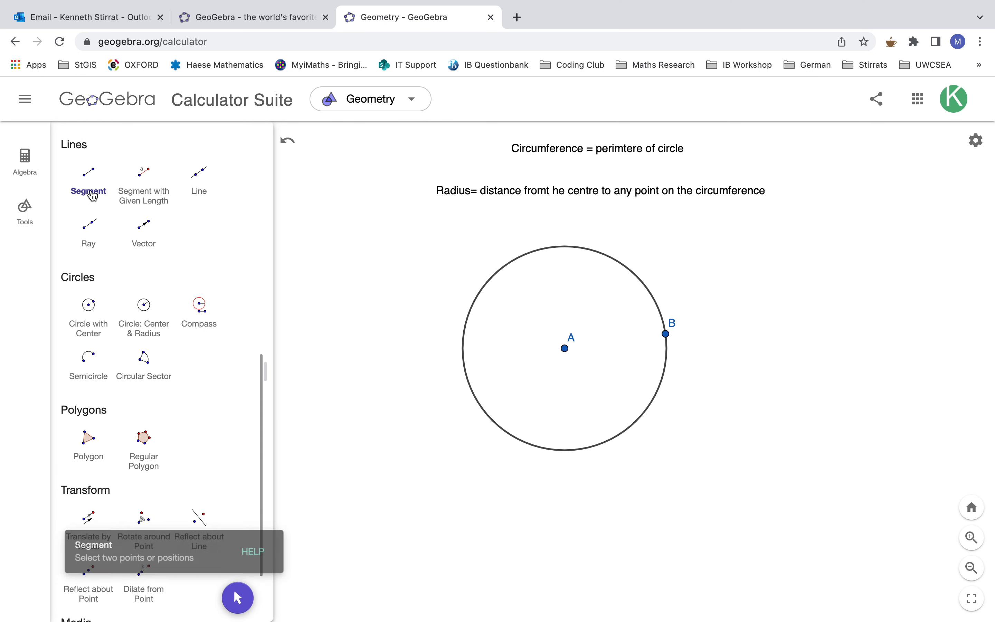
pyautogui.click(565, 350)
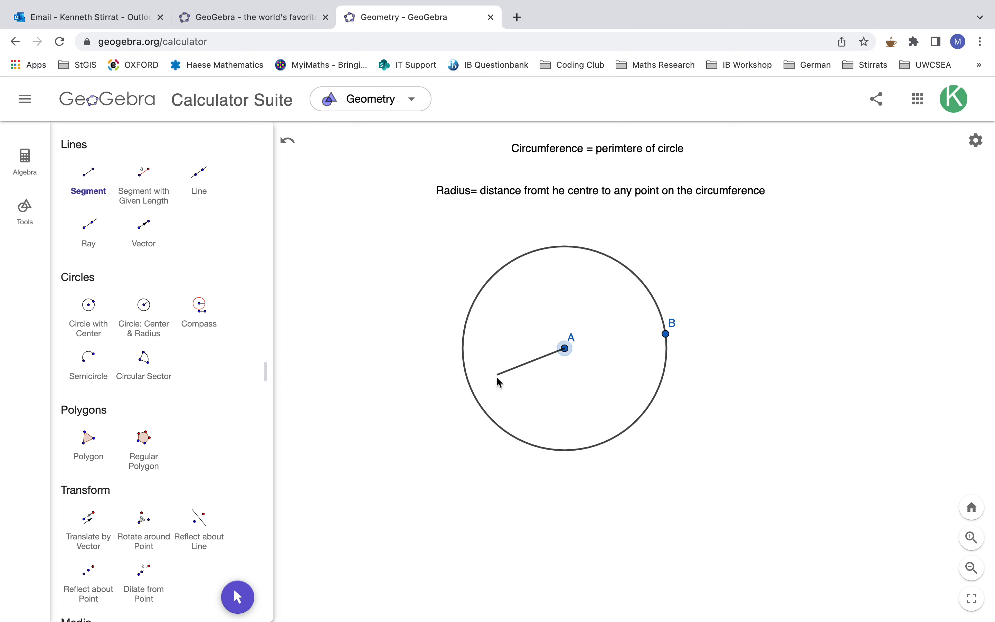
pyautogui.click(482, 410)
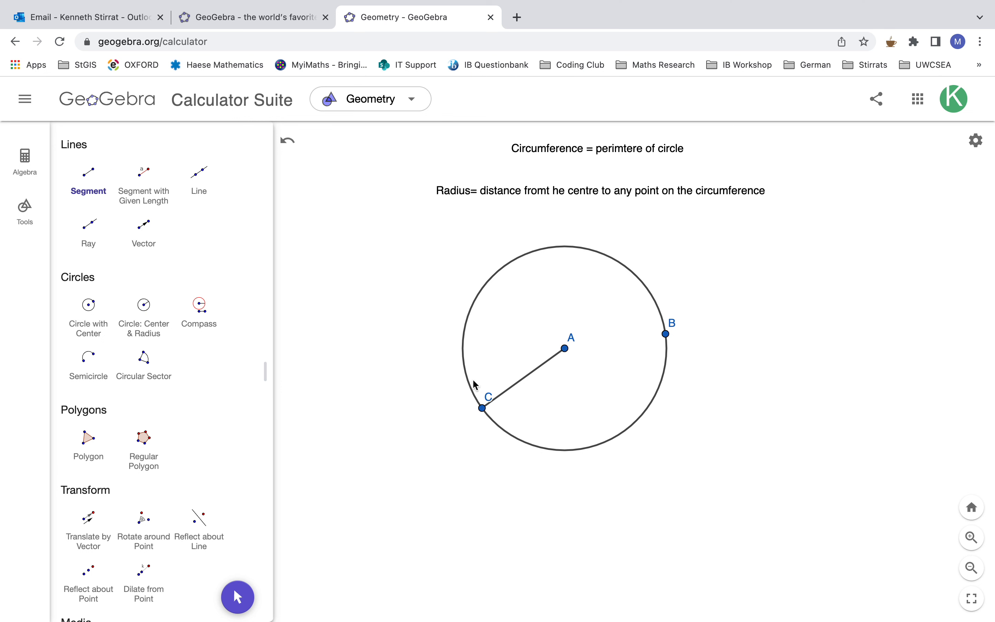
pyautogui.scroll(10, 127, 279)
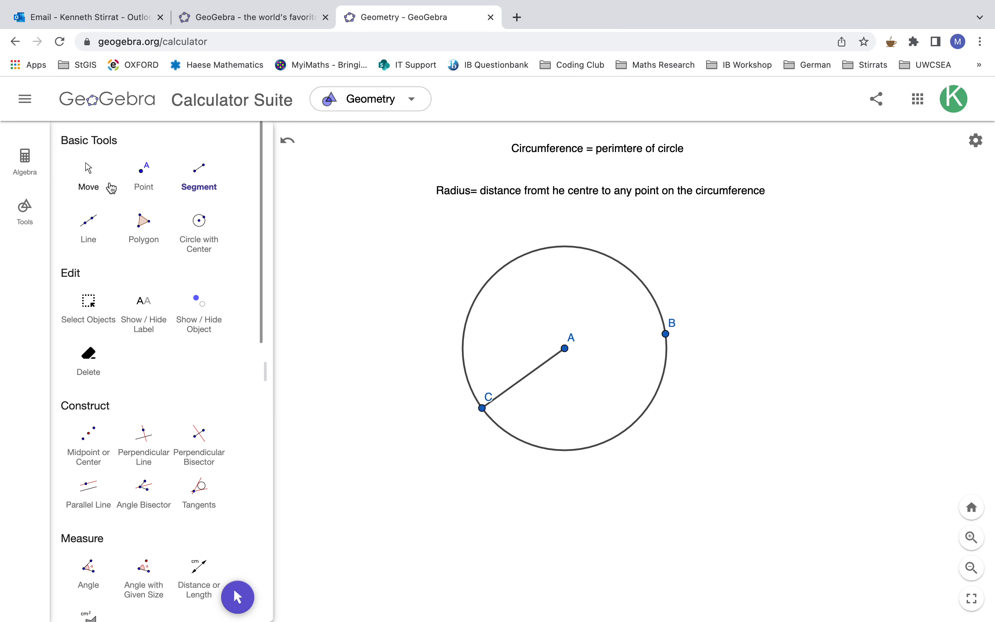
# - Slide point C along the circle, first near the bottom and finally to its left side, slightly above the level of centre A
pyautogui.click(87, 173)
pyautogui.moveTo(484, 415); pyautogui.dragTo(540, 451)
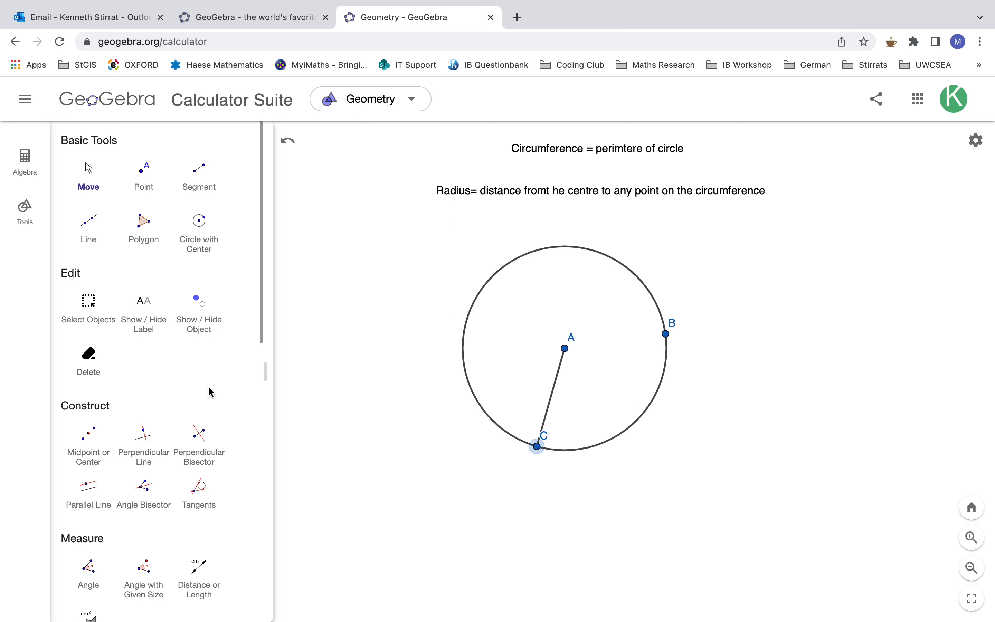
pyautogui.scroll(-10, 210, 391)
pyautogui.scroll(-6, 209, 391)
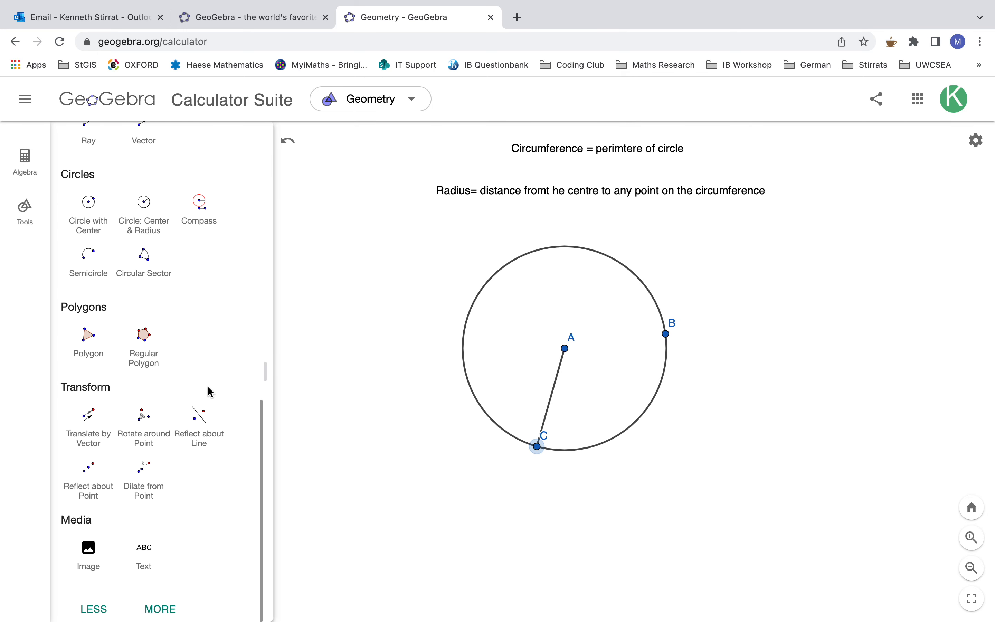
pyautogui.scroll(9, 209, 391)
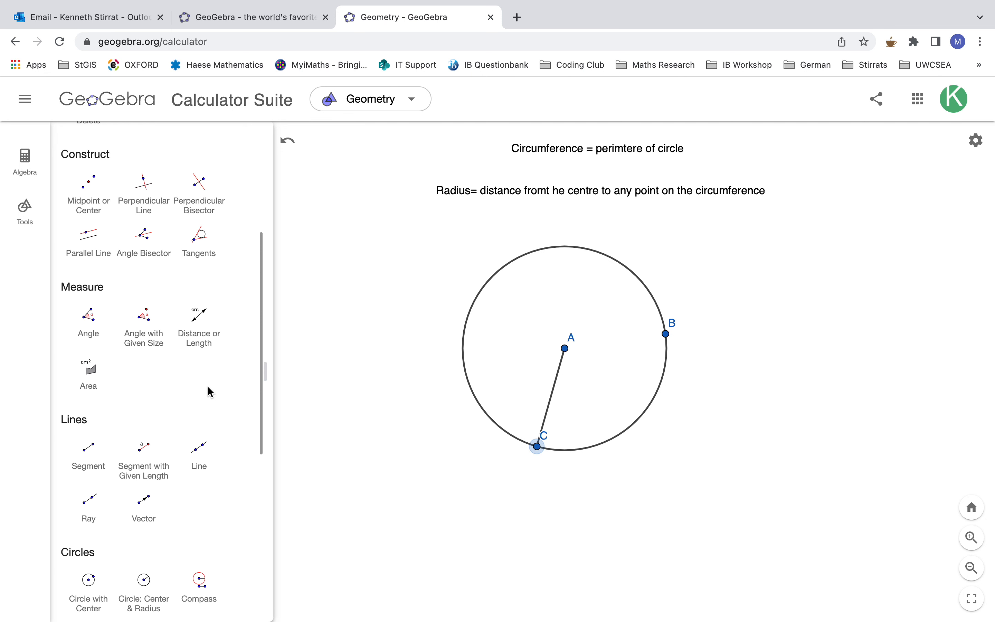
pyautogui.scroll(5, 209, 392)
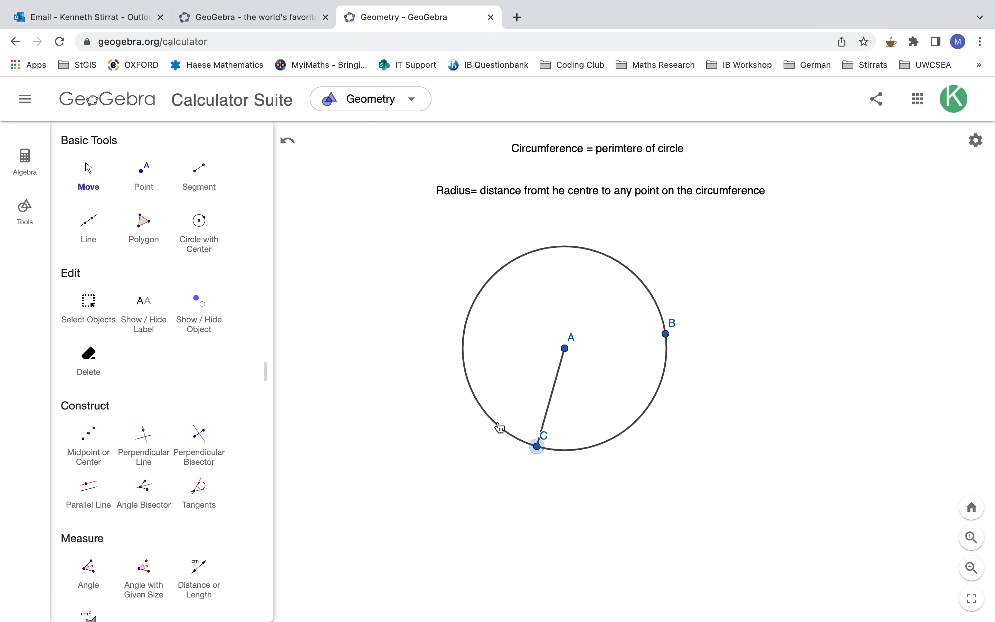
pyautogui.moveTo(542, 450); pyautogui.dragTo(430, 329)
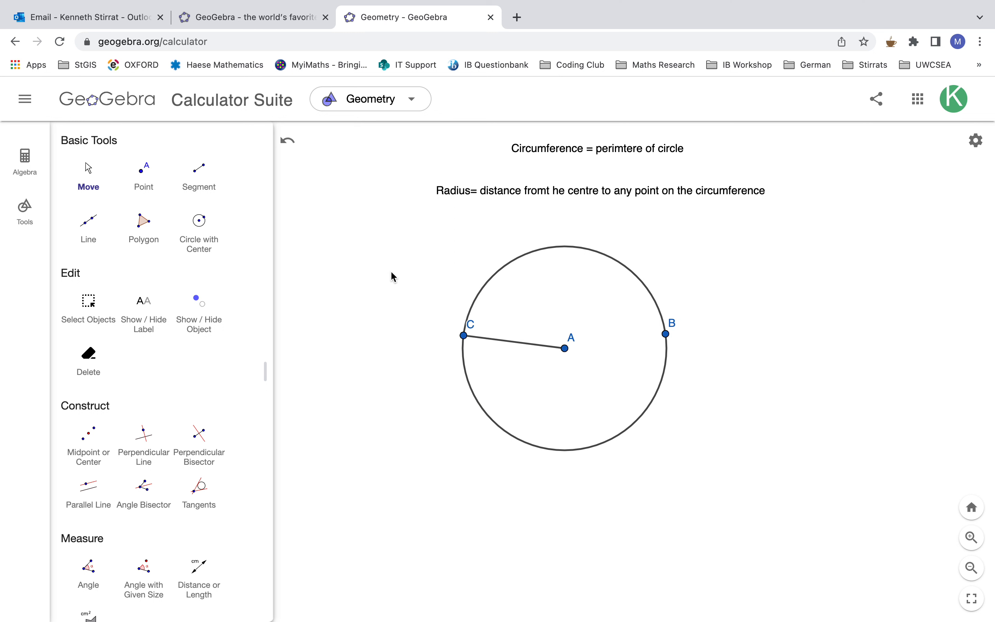
# - Measure the circle's circumference and place the measurement label outside its lower-right edge
pyautogui.scroll(-8, 177, 377)
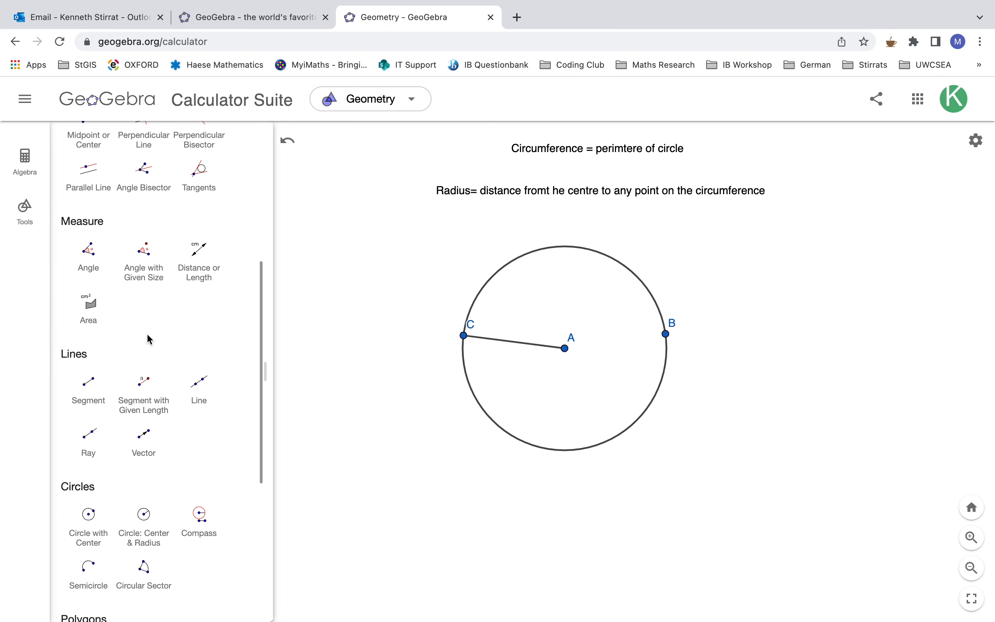
pyautogui.click(202, 276)
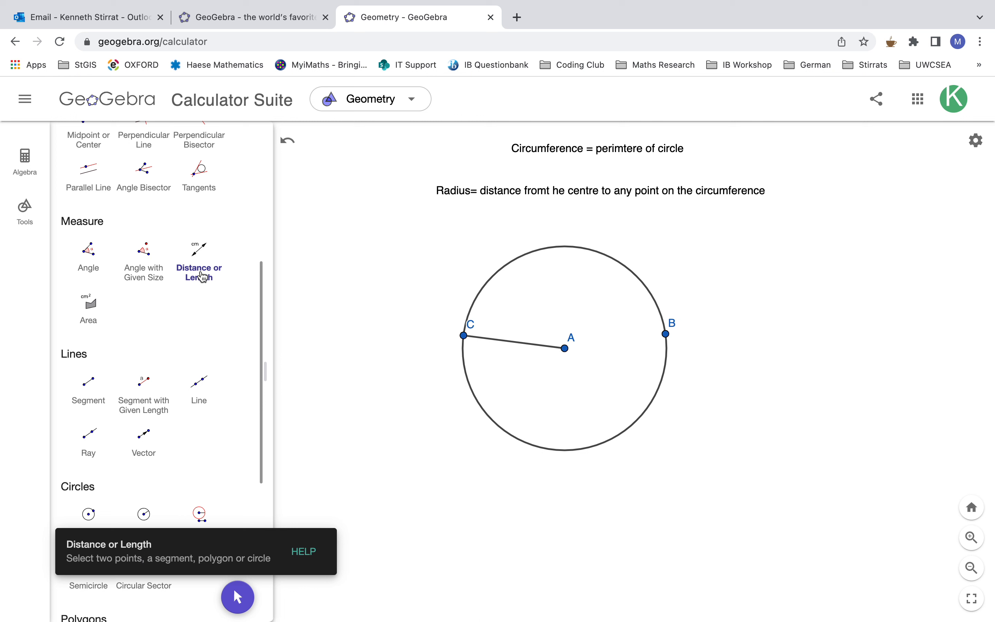
pyautogui.click(611, 446)
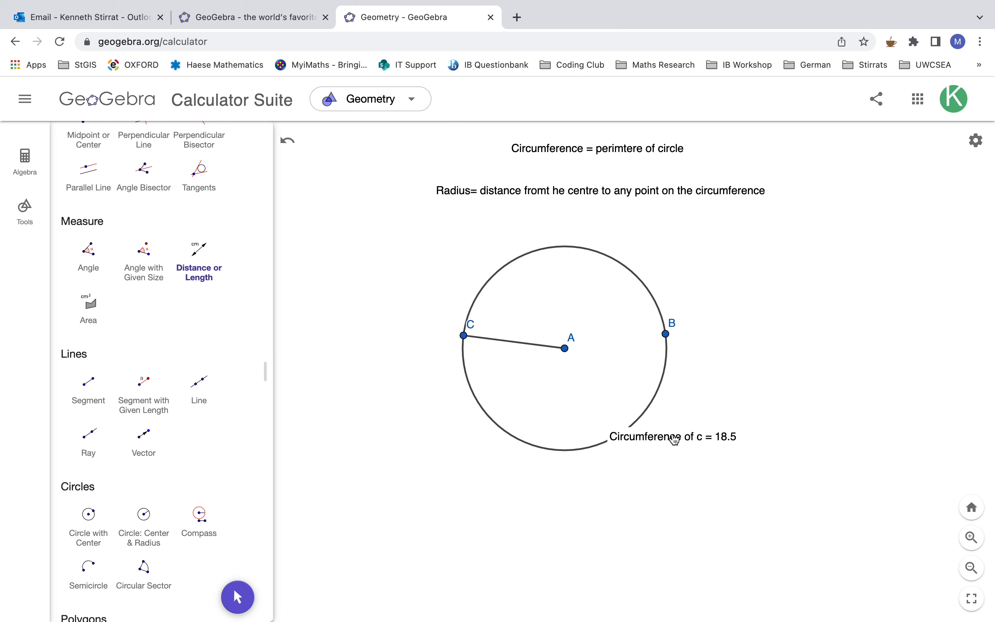
pyautogui.scroll(8, 242, 366)
pyautogui.click(89, 172)
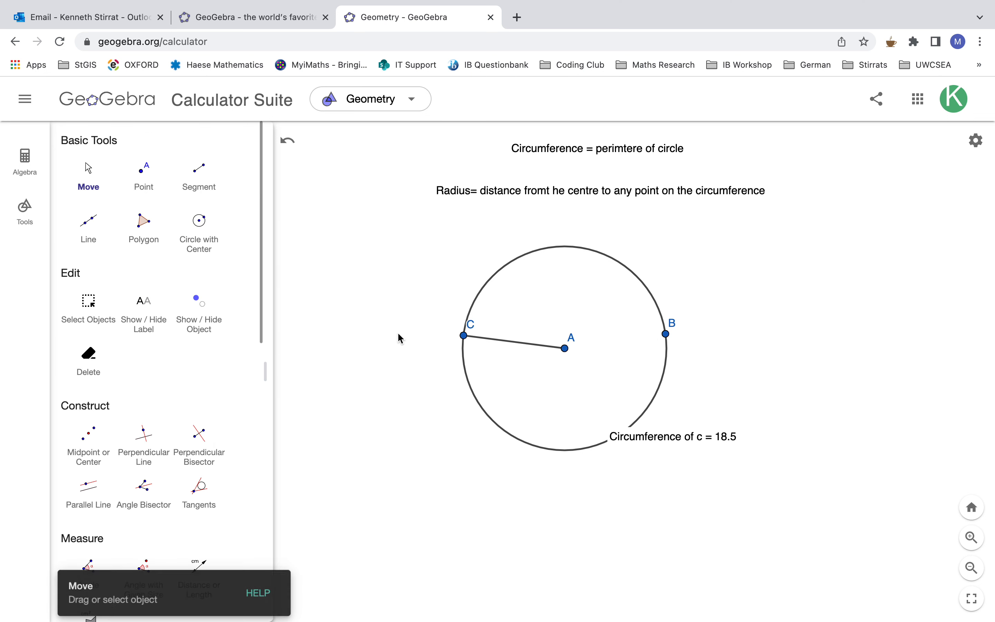
pyautogui.moveTo(642, 443); pyautogui.dragTo(679, 401)
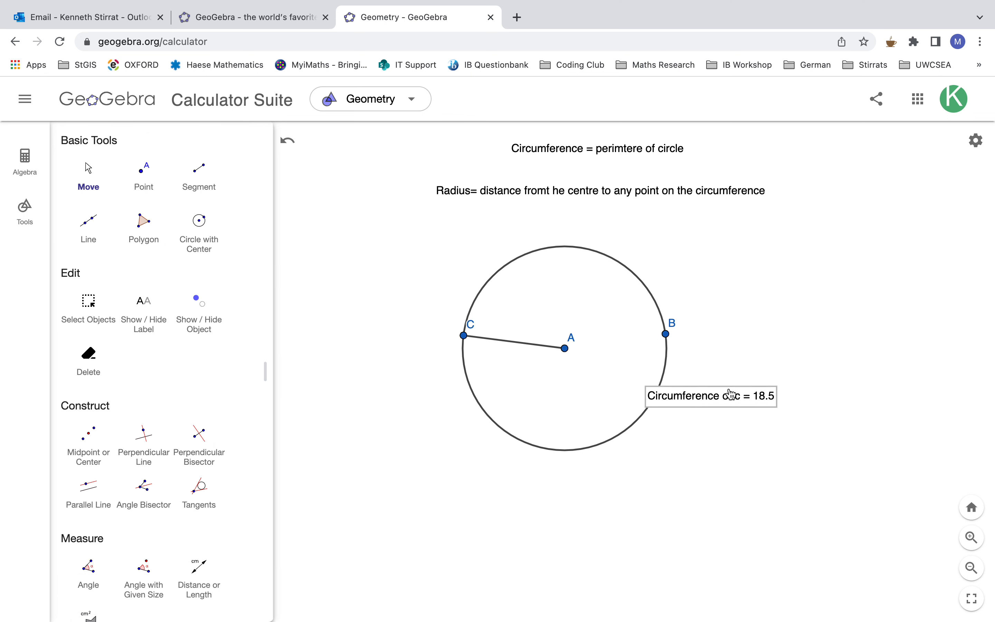
pyautogui.moveTo(778, 338); pyautogui.dragTo(755, 433)
# - Measure the distance from centre A to point C and place its label just above the radius segment
pyautogui.scroll(-7, 143, 366)
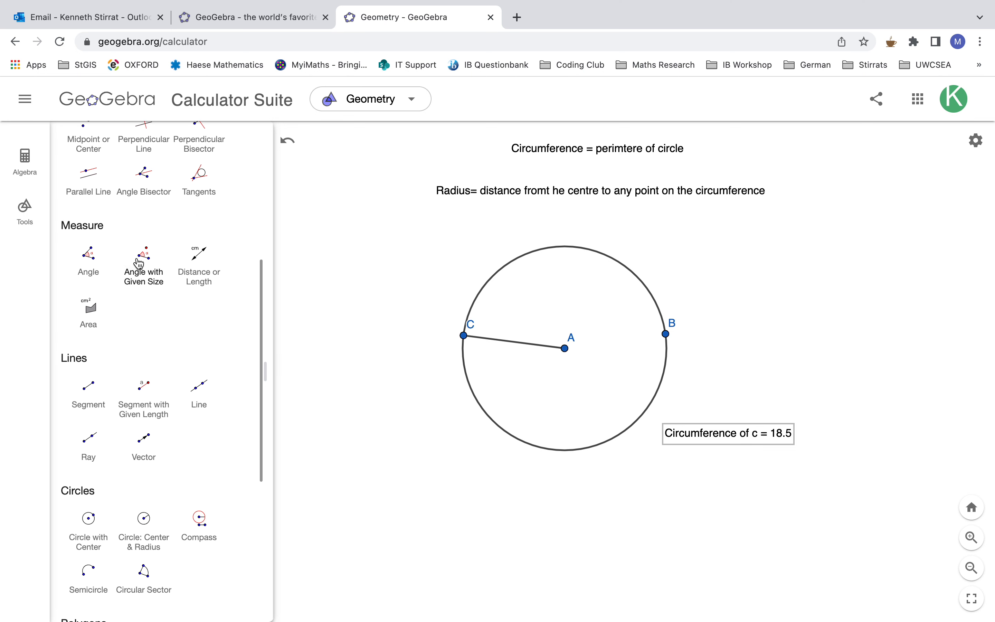
pyautogui.click(197, 265)
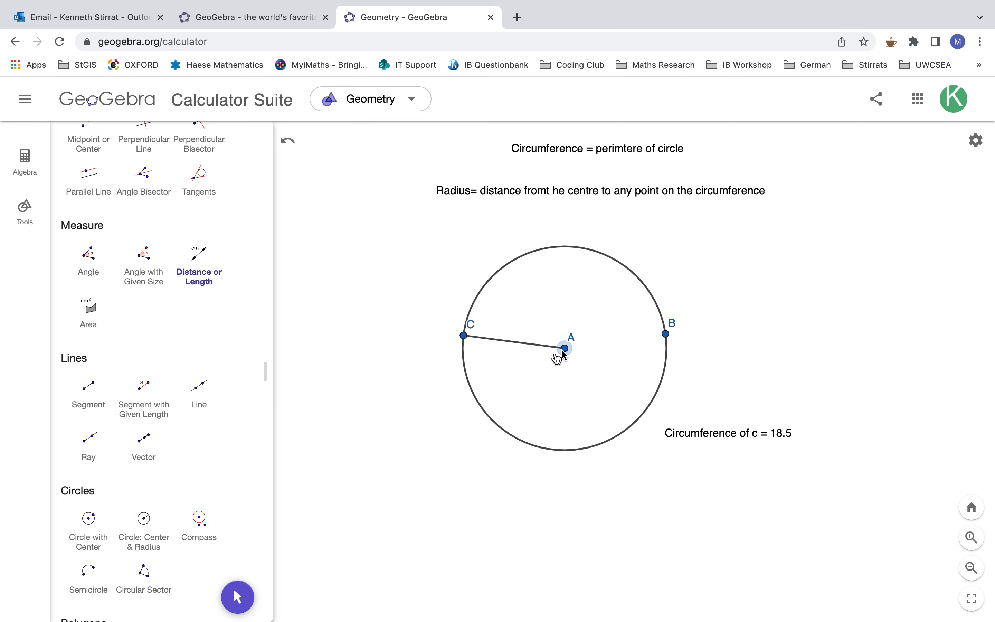
pyautogui.click(463, 337)
pyautogui.scroll(5, 158, 349)
pyautogui.click(89, 178)
pyautogui.moveTo(535, 343); pyautogui.dragTo(525, 324)
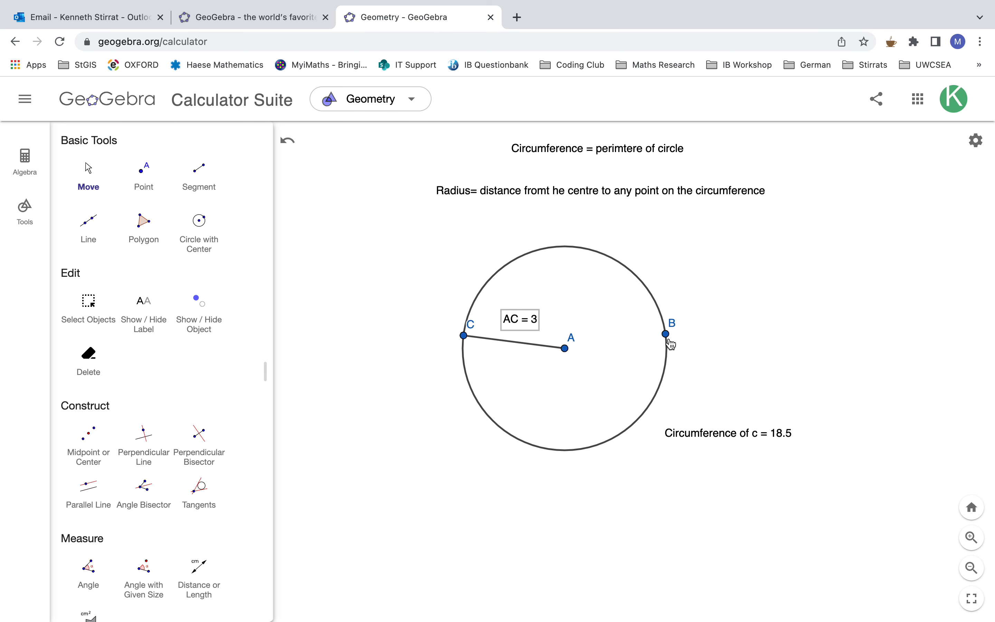
# - Enlarge the circle to a radius of about 3.7 with point C at its far left, and move it down away from the texts
pyautogui.moveTo(464, 336); pyautogui.dragTo(518, 415)
pyautogui.moveTo(671, 333); pyautogui.dragTo(693, 347)
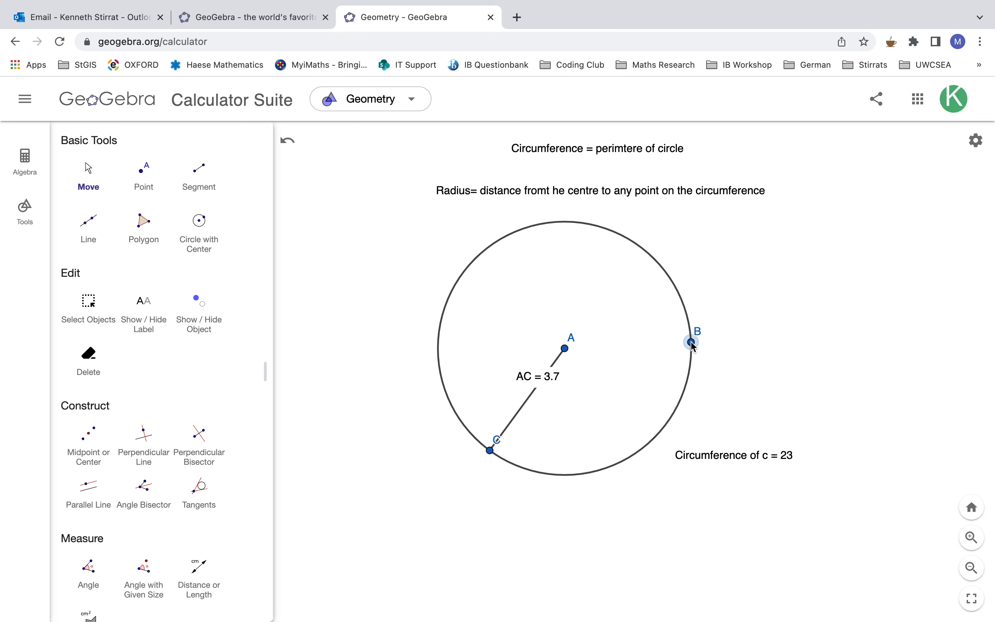
pyautogui.moveTo(490, 456); pyautogui.dragTo(423, 352)
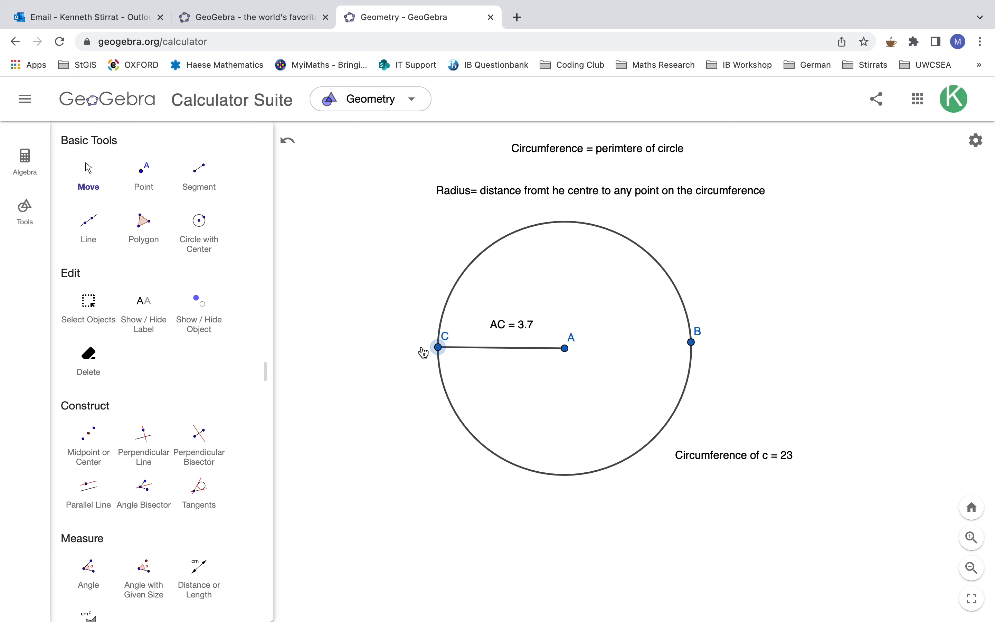
pyautogui.moveTo(564, 224); pyautogui.dragTo(569, 276)
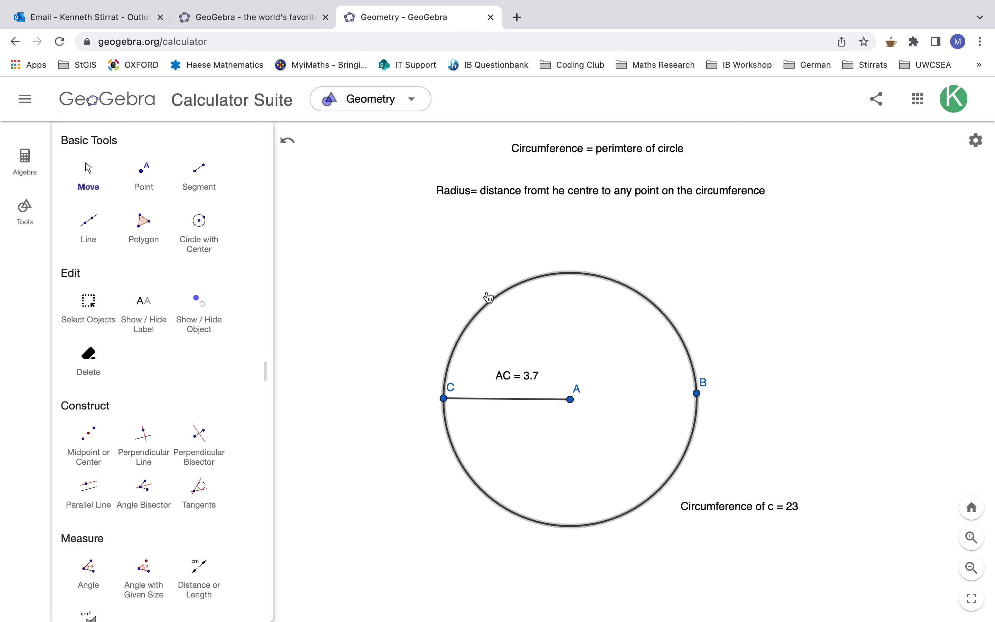
# - Add the text "Diameter = 2 x radius / Diameter = distance from one point on the circumference to another point, passing through the centre" above the circle
pyautogui.scroll(-10, 191, 444)
pyautogui.scroll(-5, 191, 444)
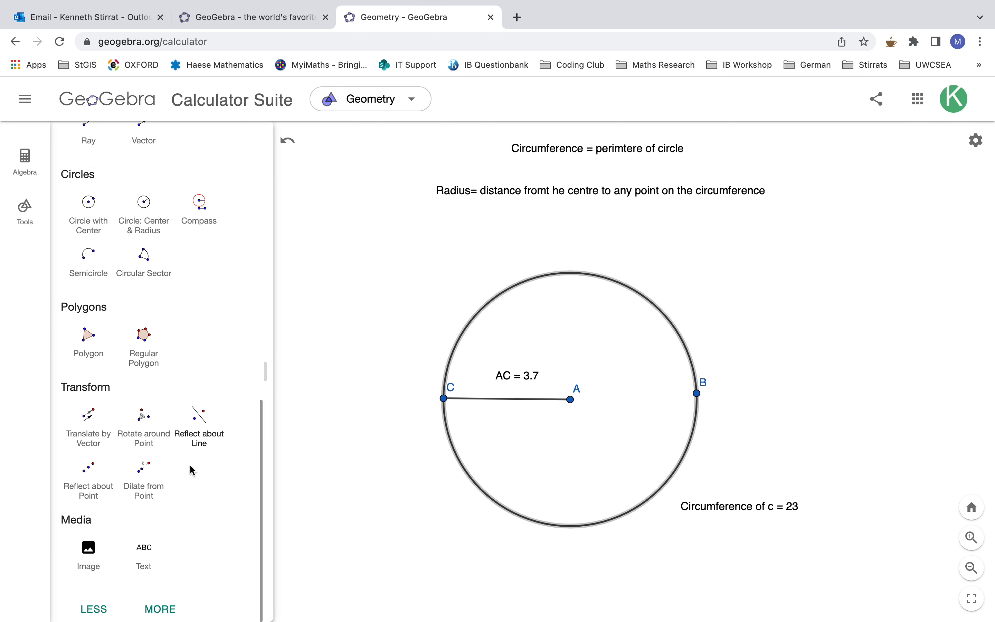
pyautogui.click(144, 561)
pyautogui.click(444, 224)
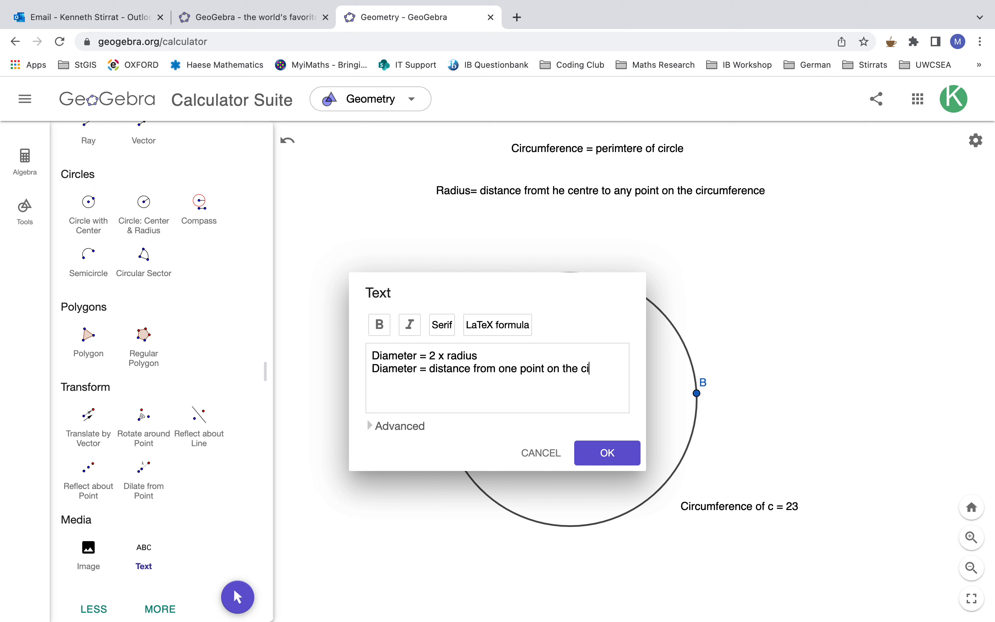
pyautogui.write('erence to another point, passi')
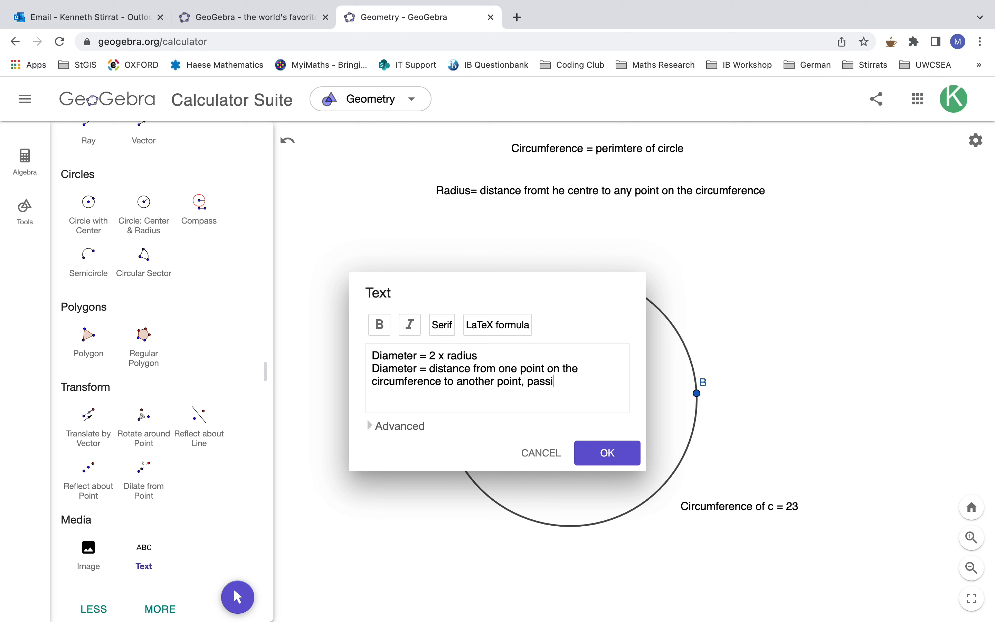
pyautogui.write('e centre')
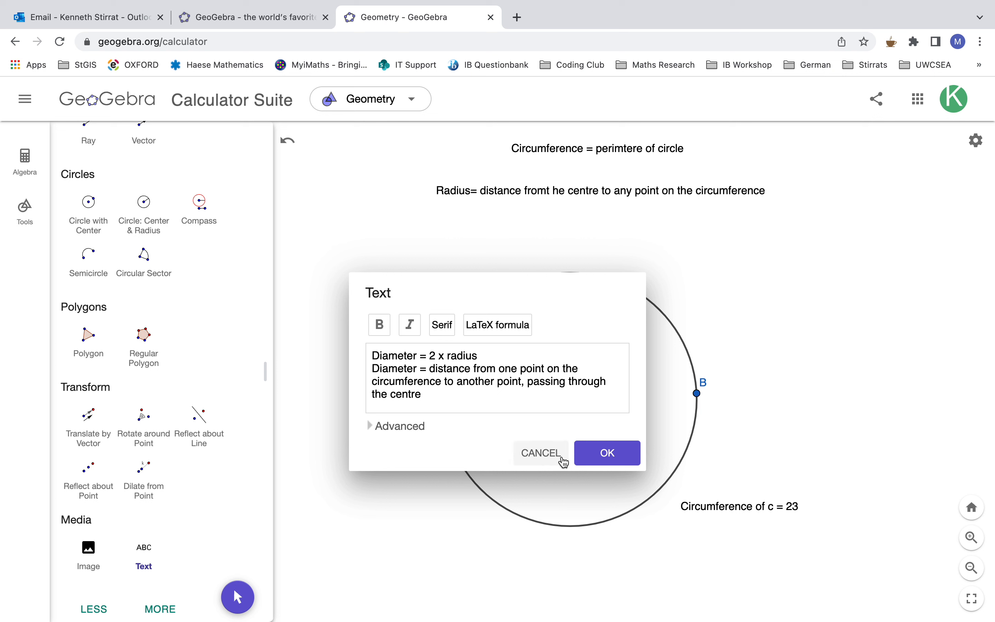
pyautogui.click(594, 454)
pyautogui.moveTo(534, 241); pyautogui.dragTo(460, 244)
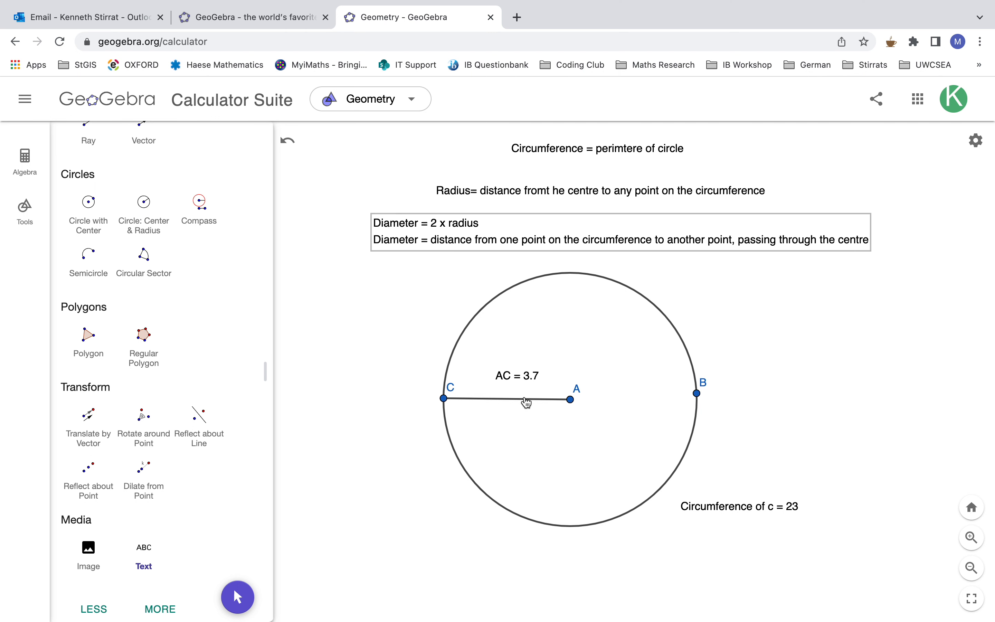
pyautogui.click(471, 318)
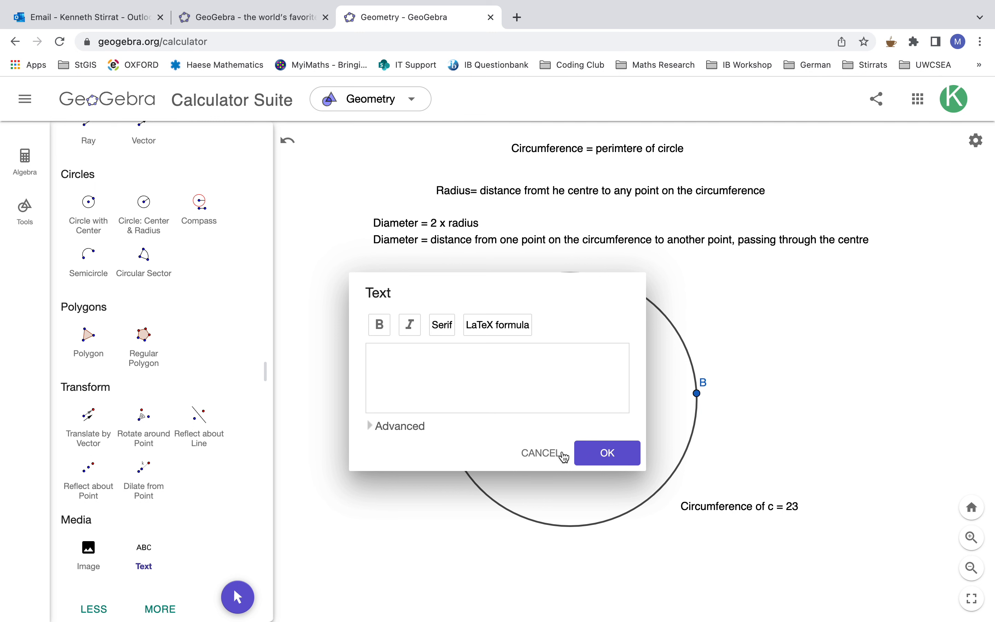
pyautogui.click(551, 454)
# - Move point C down along the circle to its lower-left side, a little below the level of centre A
pyautogui.scroll(8, 120, 299)
pyautogui.scroll(5, 120, 298)
pyautogui.click(87, 171)
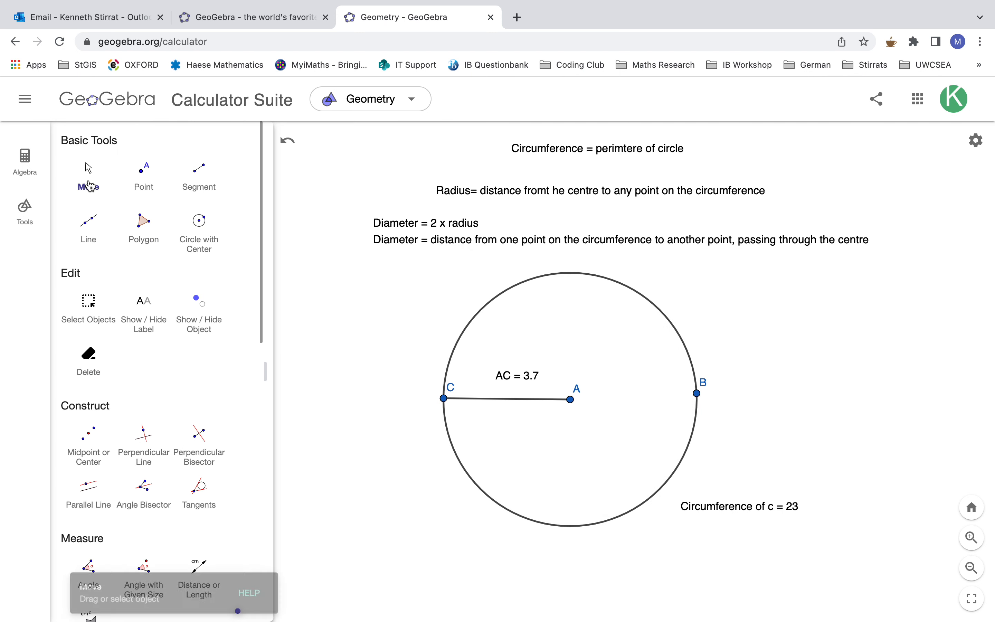
pyautogui.moveTo(443, 405); pyautogui.dragTo(463, 470)
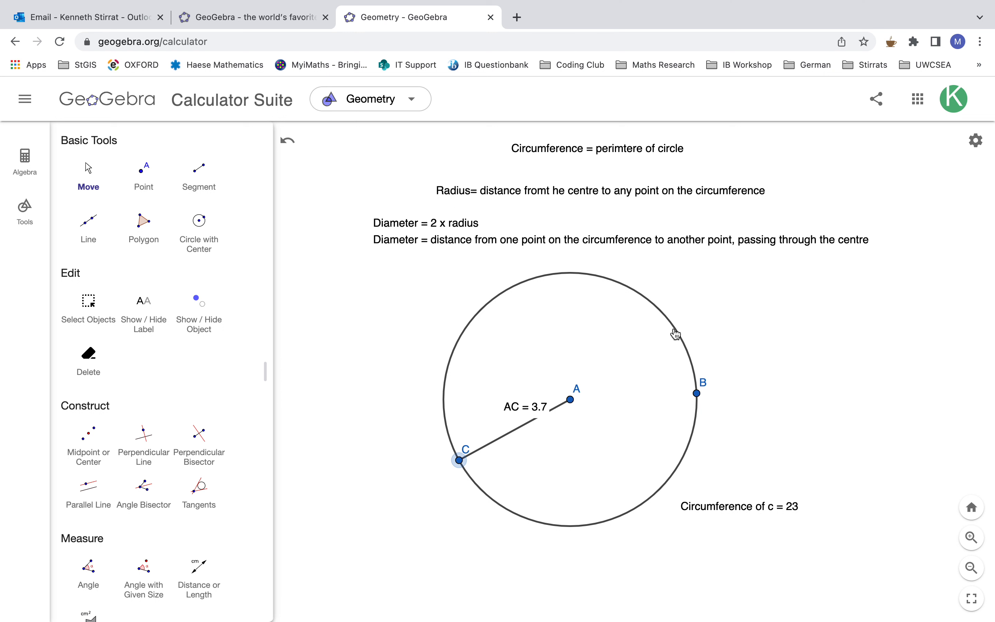
pyautogui.moveTo(459, 461)
pyautogui.mouseDown()
pyautogui.moveTo(480, 488)
pyautogui.moveTo(453, 443)
pyautogui.mouseUp()
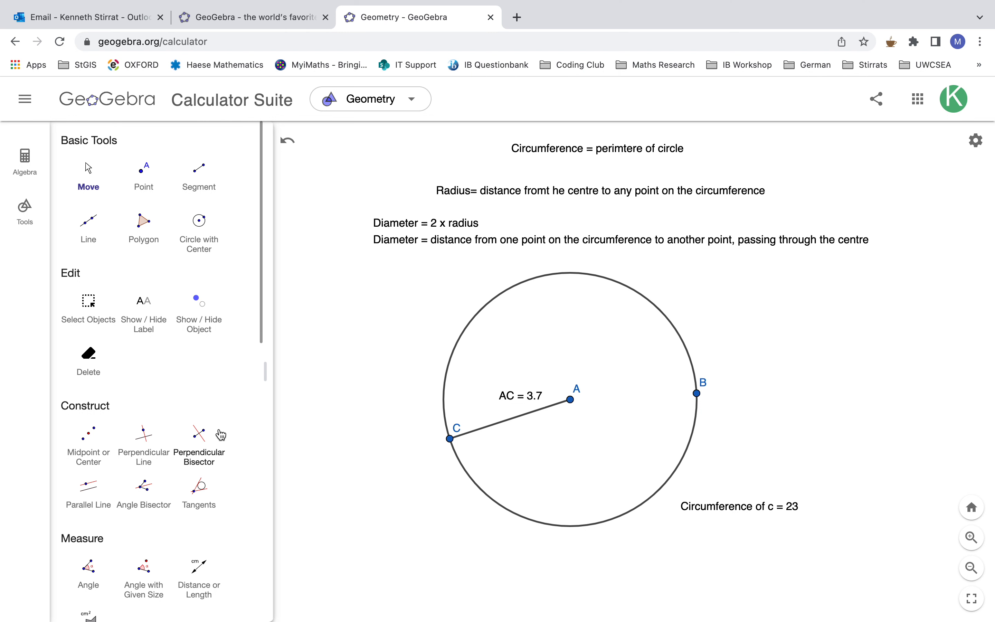
# - Draw a ray starting at point C and passing through centre A
pyautogui.scroll(-10, 221, 434)
pyautogui.scroll(2, 220, 434)
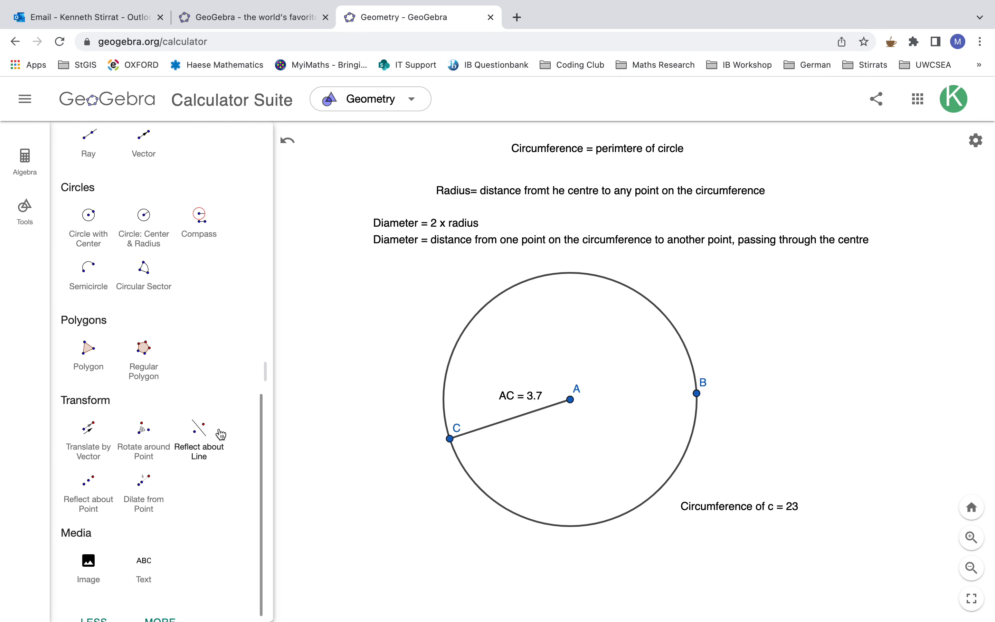
pyautogui.scroll(3, 220, 432)
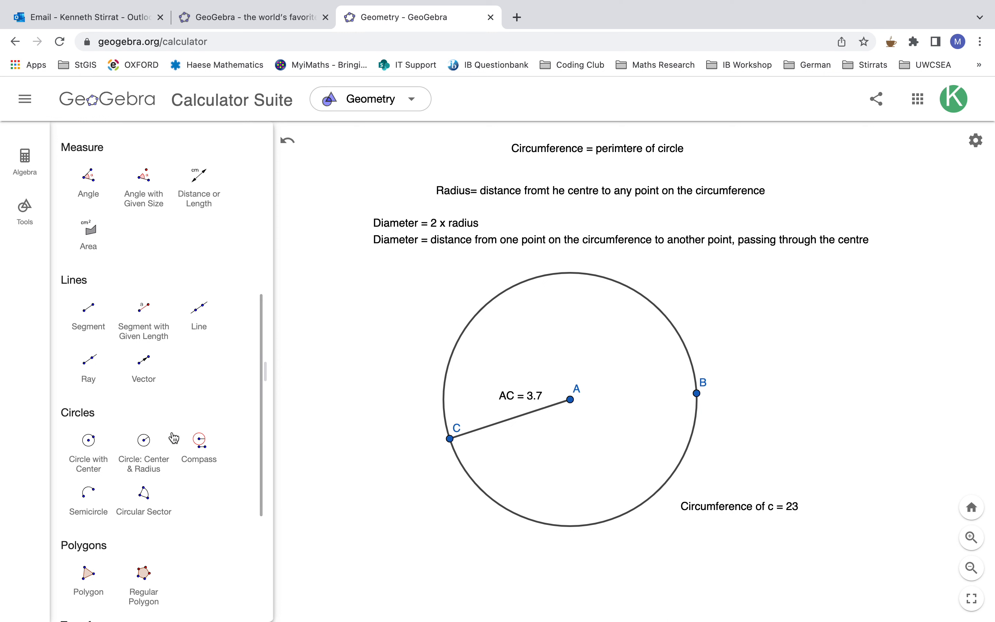
pyautogui.click(89, 370)
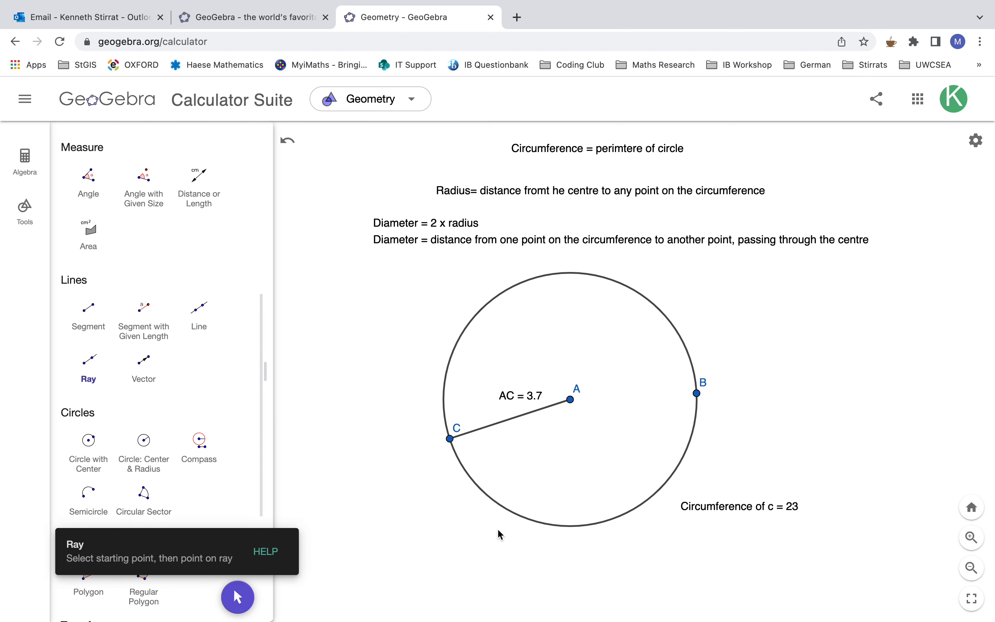
pyautogui.click(450, 440)
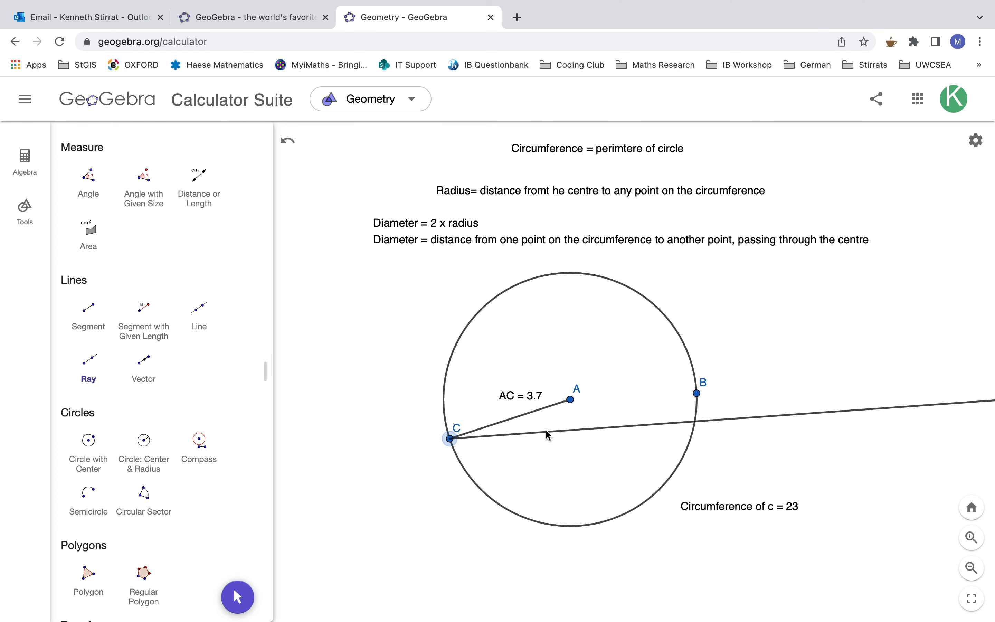
pyautogui.click(570, 401)
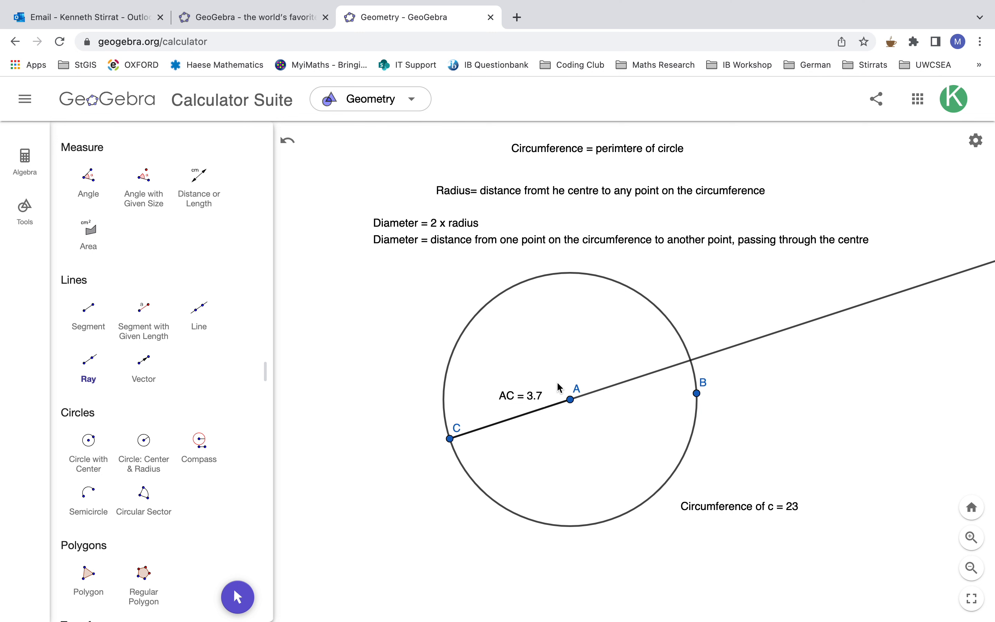
# - Shift the circle slightly to the left and shrink it to a radius of about 3.4, moving point C slightly down the circle
pyautogui.scroll(10, 144, 312)
pyautogui.click(89, 175)
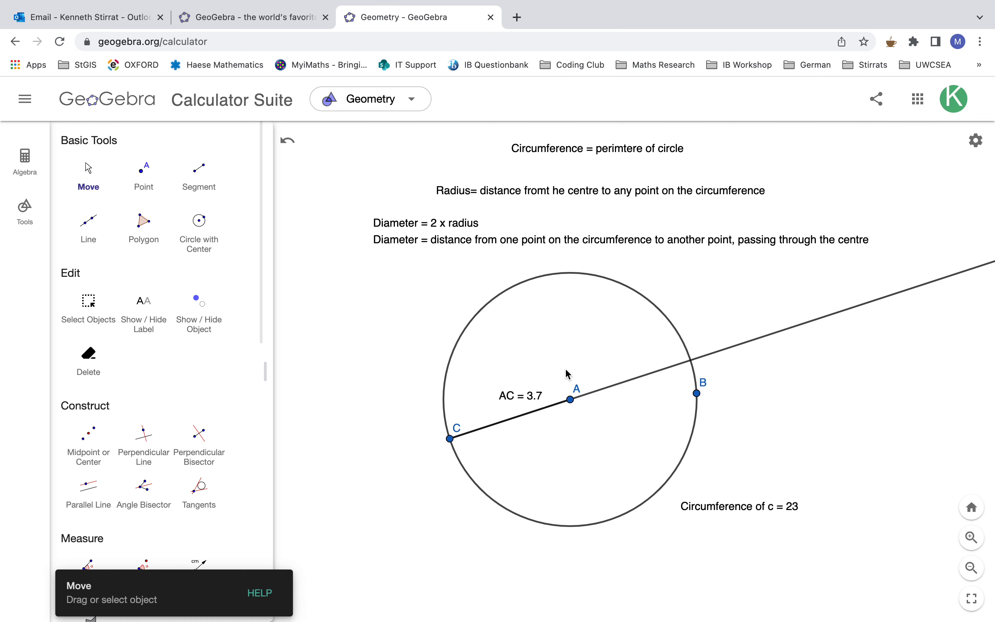
pyautogui.moveTo(479, 314)
pyautogui.mouseDown()
pyautogui.moveTo(459, 328)
pyautogui.moveTo(460, 318)
pyautogui.mouseUp()
pyautogui.click(630, 450)
pyautogui.moveTo(680, 397)
pyautogui.mouseDown()
pyautogui.moveTo(709, 405)
pyautogui.moveTo(669, 411)
pyautogui.mouseUp()
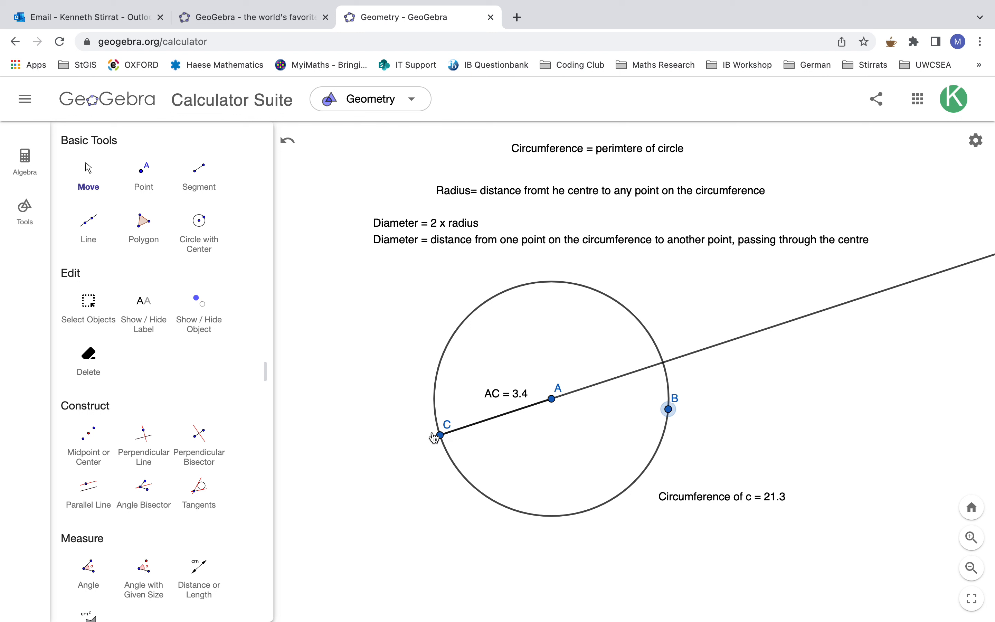
pyautogui.moveTo(440, 434)
pyautogui.mouseDown()
pyautogui.moveTo(436, 387)
pyautogui.moveTo(451, 345)
pyautogui.moveTo(508, 290)
pyautogui.moveTo(461, 339)
pyautogui.moveTo(452, 395)
pyautogui.moveTo(481, 442)
pyautogui.moveTo(458, 436)
pyautogui.mouseUp()
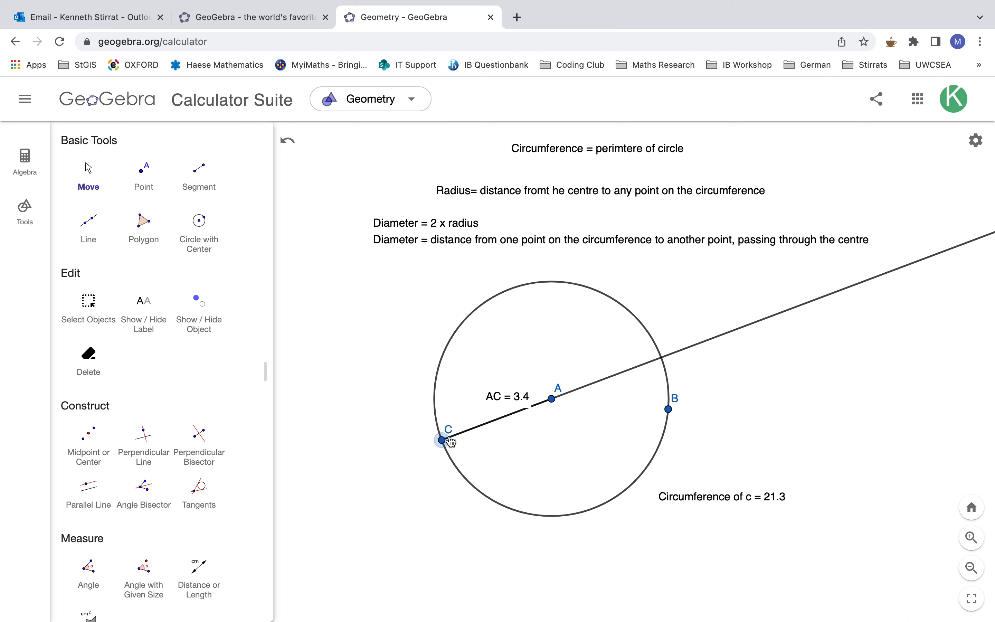
# - Draw a segment from point C through the centre to the point where the ray crosses the far side of the circle
pyautogui.scroll(-5, 105, 398)
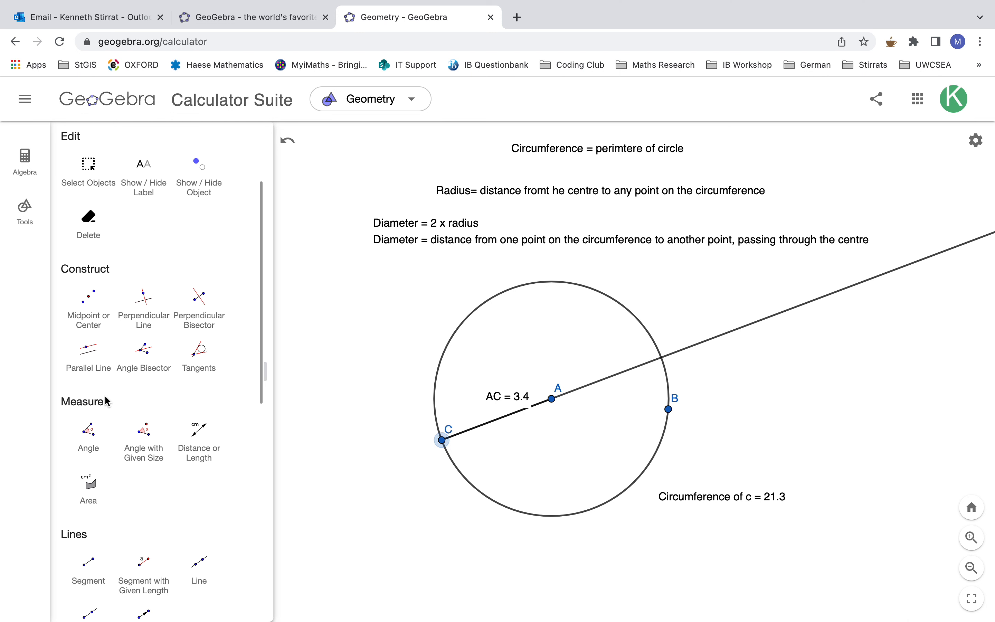
pyautogui.scroll(-1, 105, 398)
pyautogui.click(86, 426)
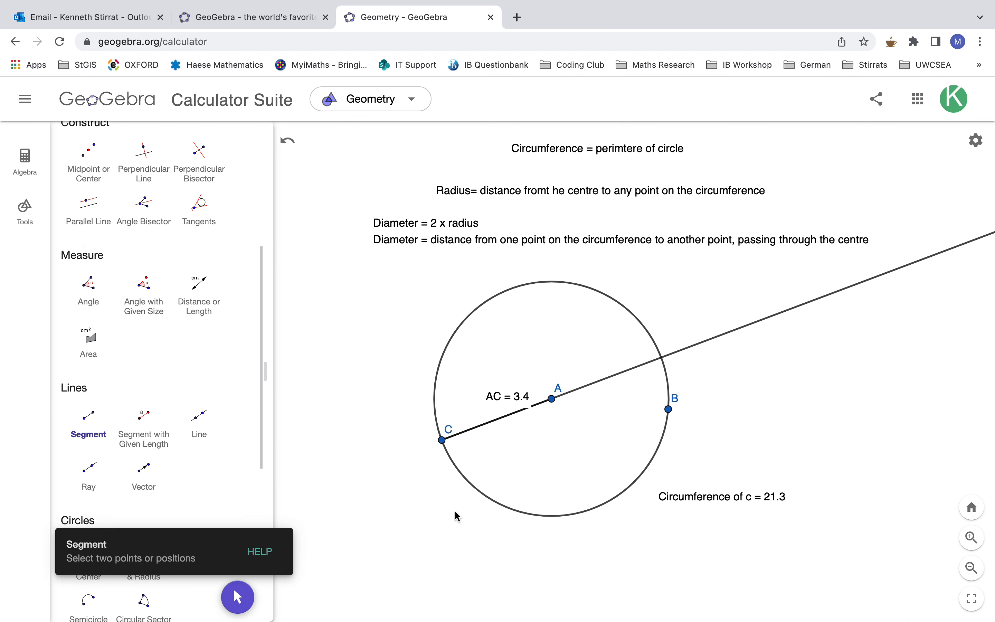
pyautogui.click(442, 440)
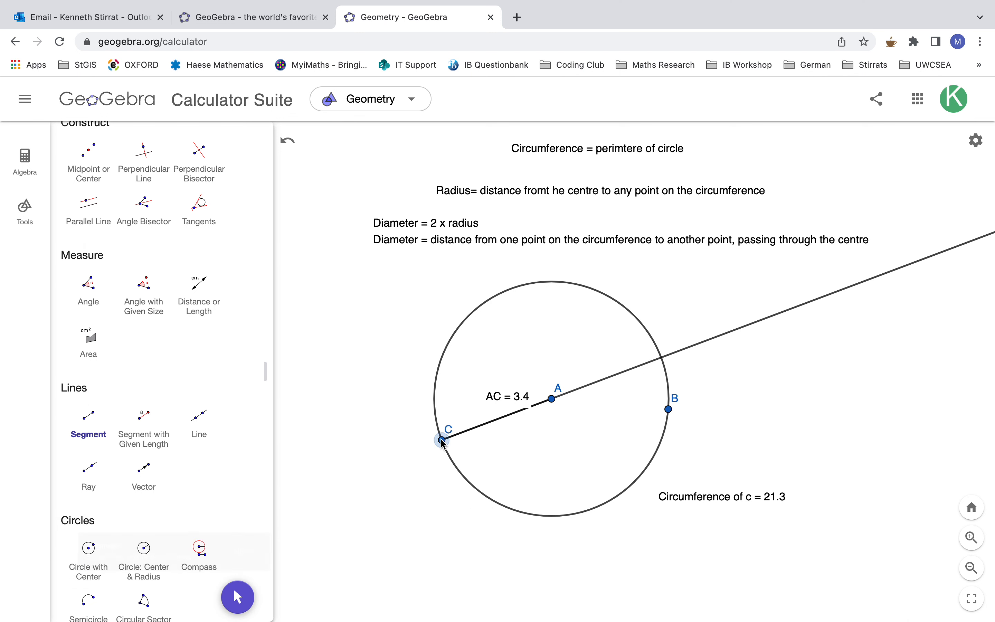
pyautogui.click(662, 358)
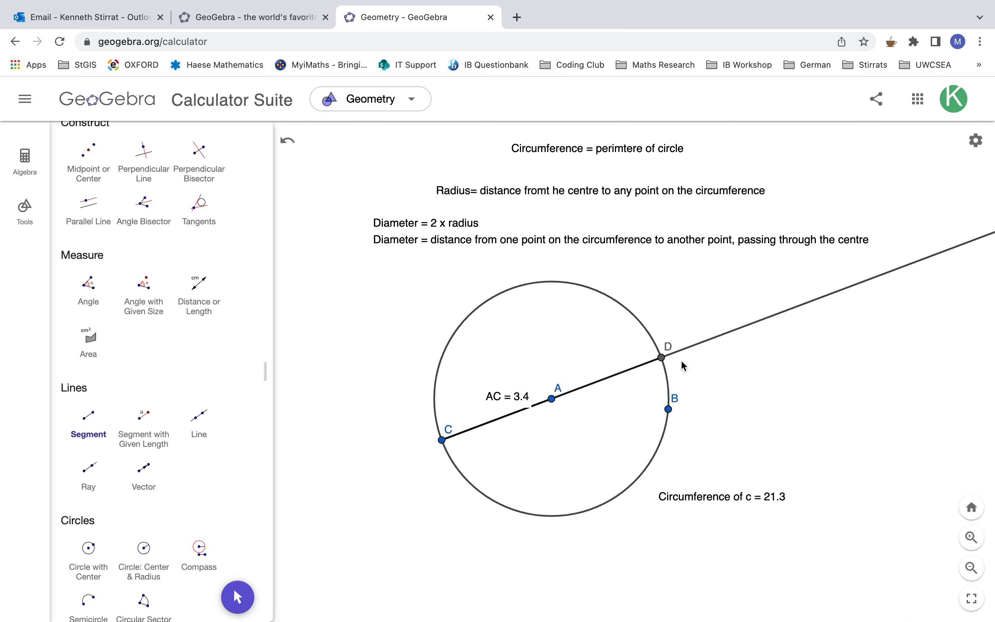
# - Move point C very slightly up along the circle's left side
pyautogui.scroll(5, 140, 354)
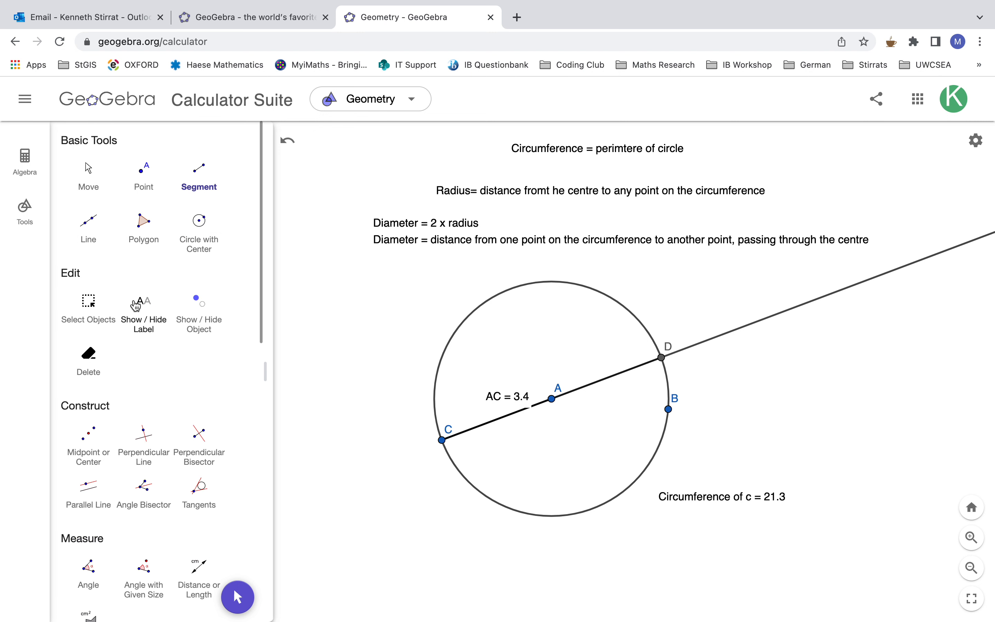
pyautogui.click(89, 173)
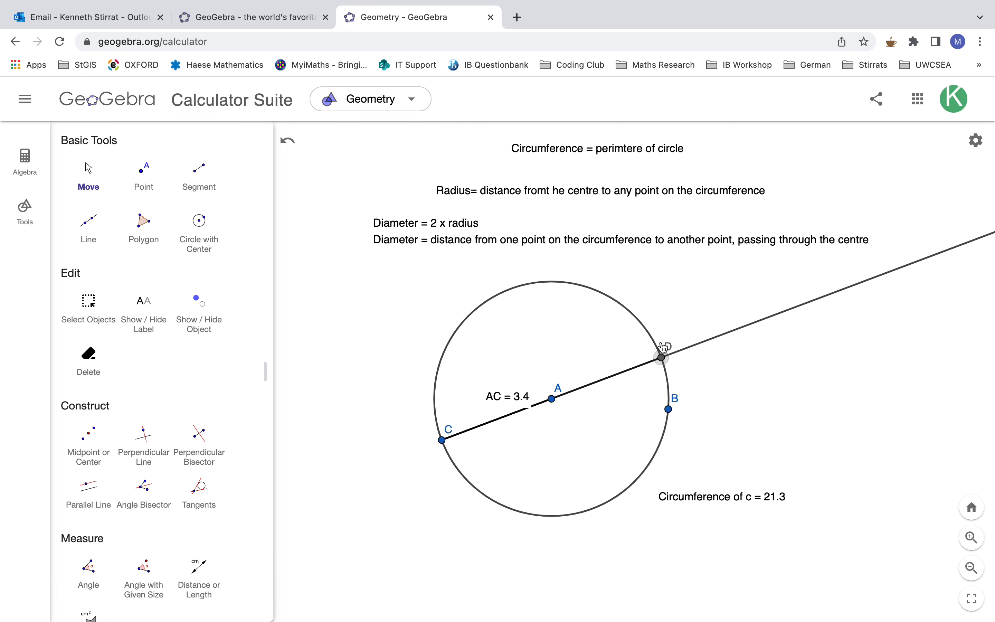
pyautogui.moveTo(442, 441); pyautogui.dragTo(478, 430)
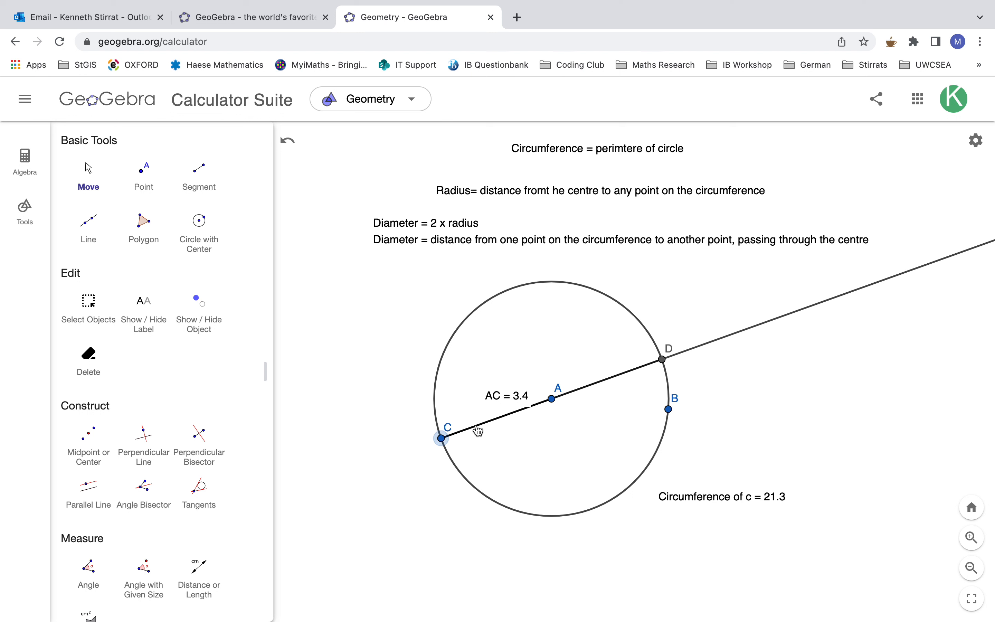
# - Hide the ray from C through A, leaving the segment between C and D
pyautogui.click(783, 320)
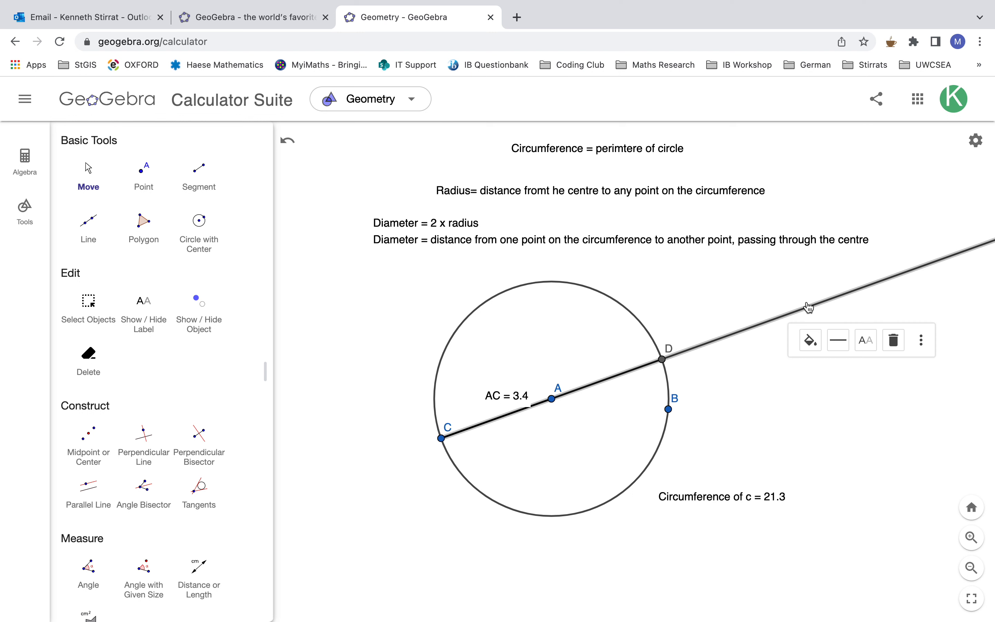
pyautogui.click(764, 382)
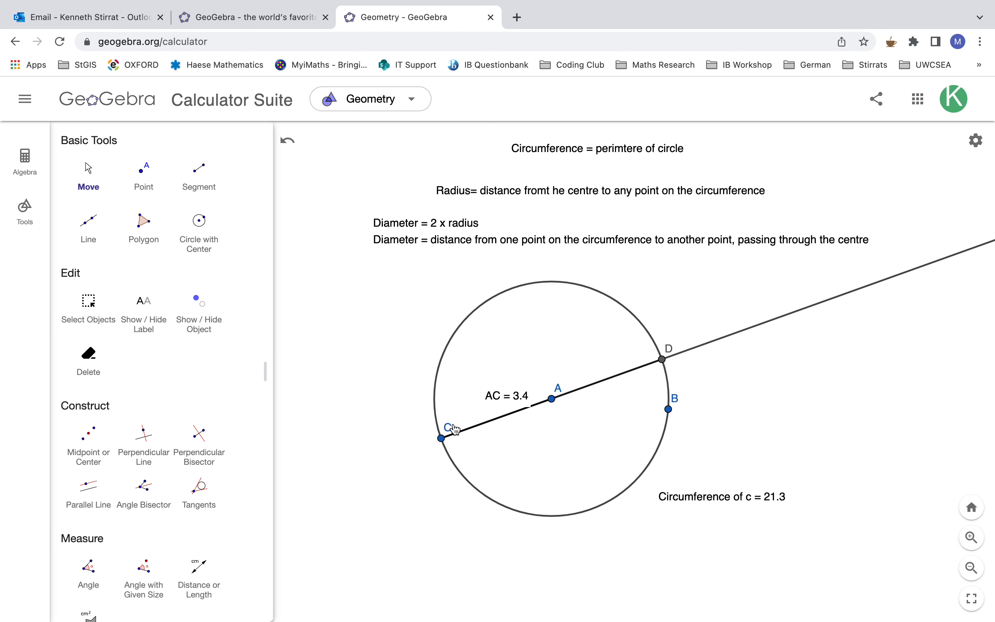
pyautogui.click(202, 328)
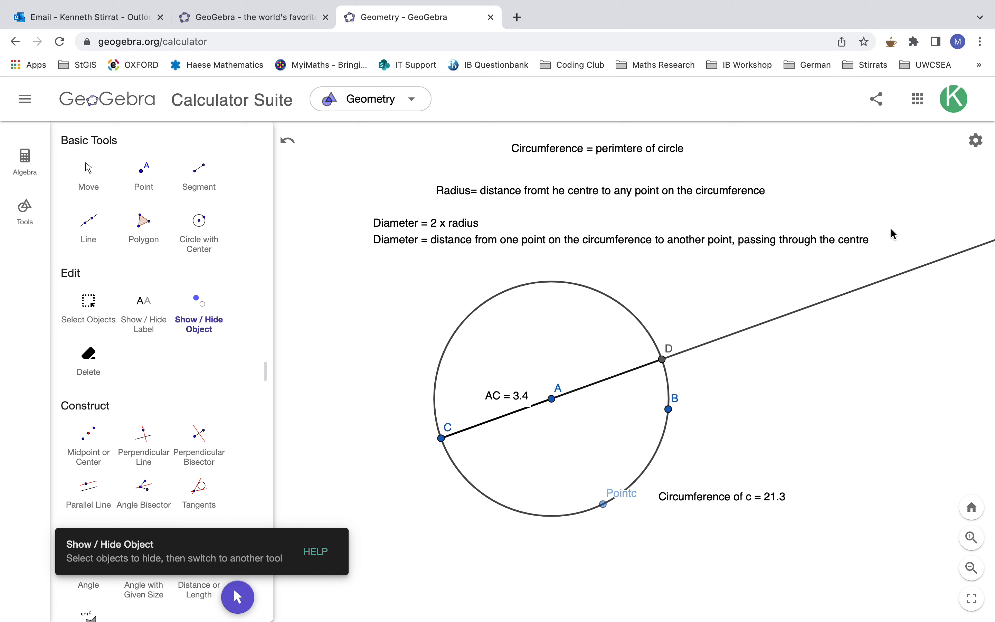
pyautogui.click(835, 300)
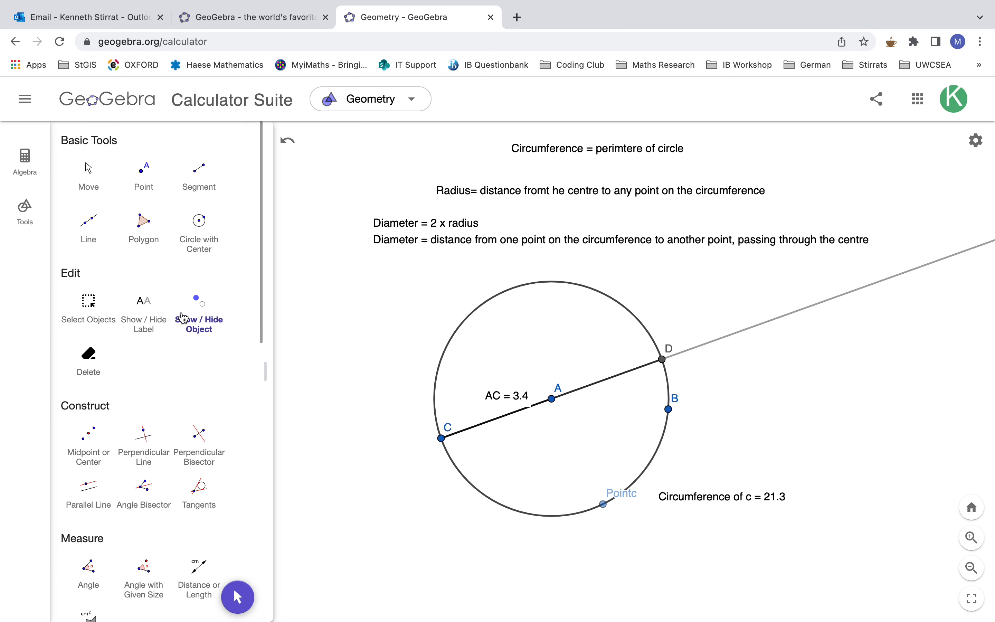
pyautogui.click(89, 173)
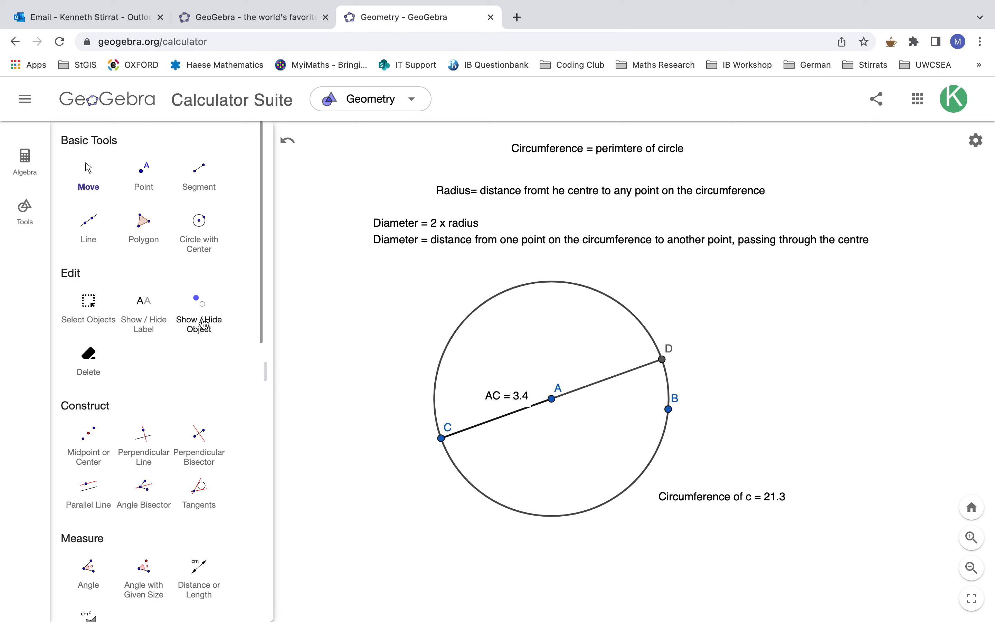
# - Set the ray from C through A to visible and then mark it hidden again
pyautogui.click(205, 330)
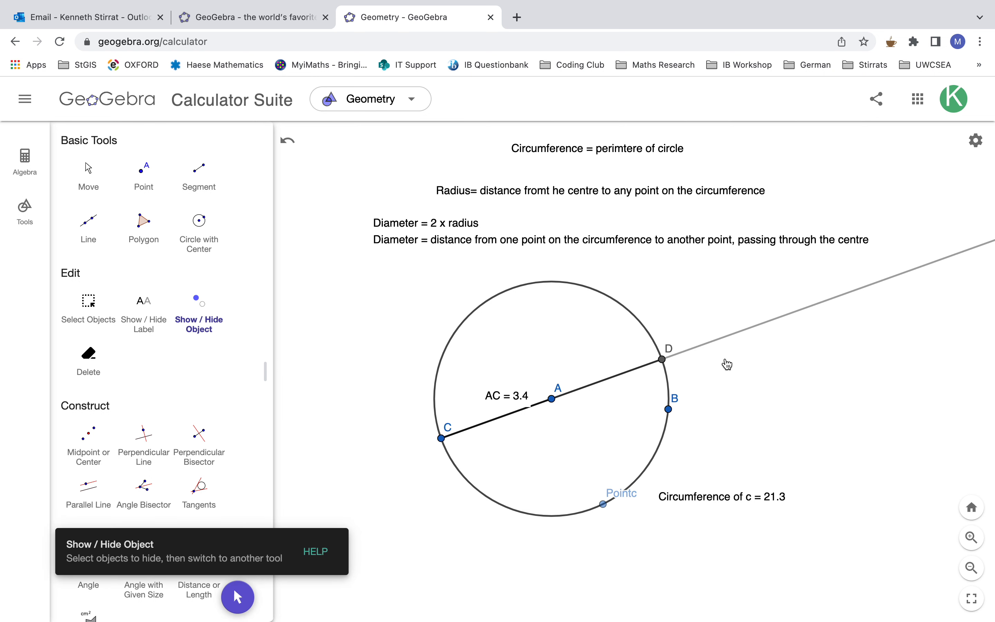
pyautogui.click(766, 322)
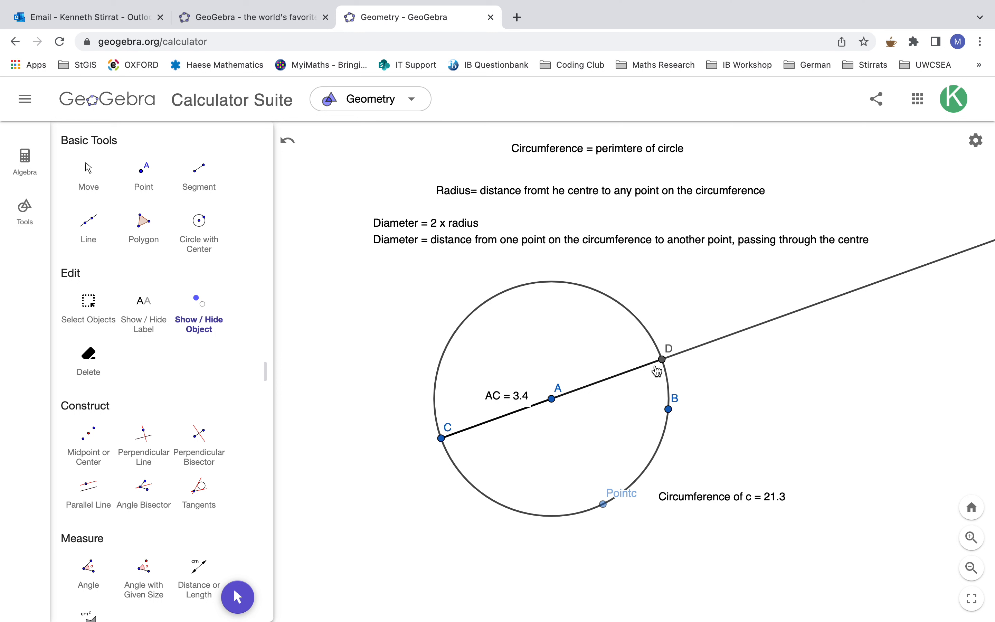
pyautogui.click(774, 320)
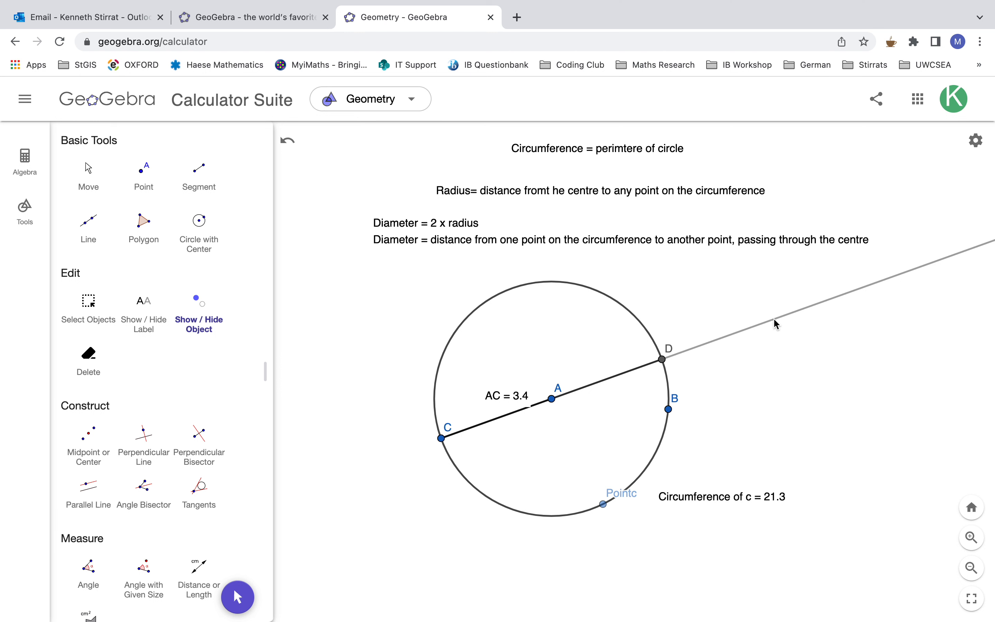
# - Move point C along the circle to its right side, just above point B
pyautogui.click(89, 175)
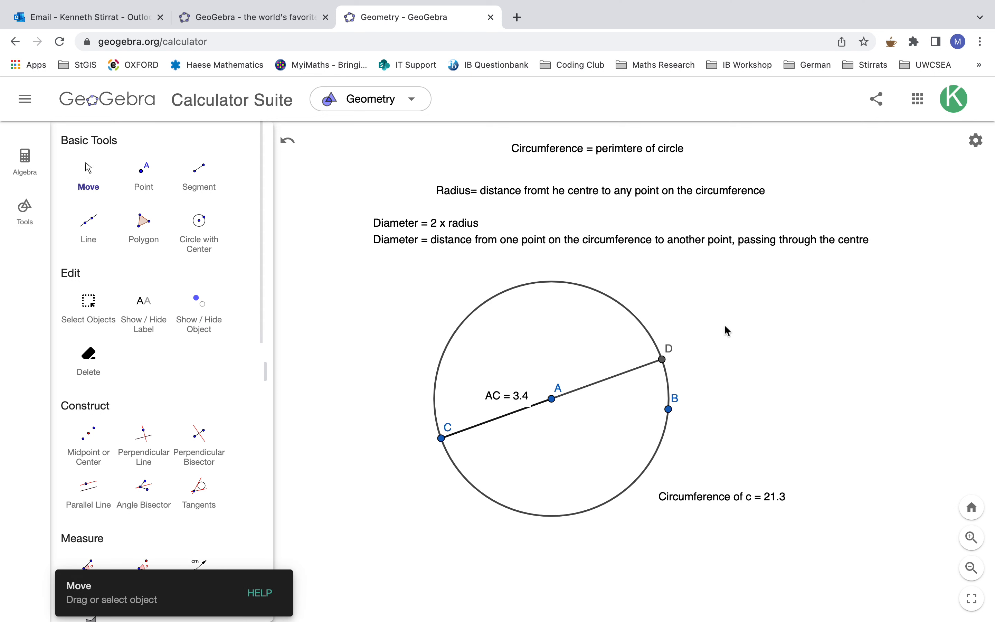
pyautogui.moveTo(445, 444); pyautogui.dragTo(679, 380)
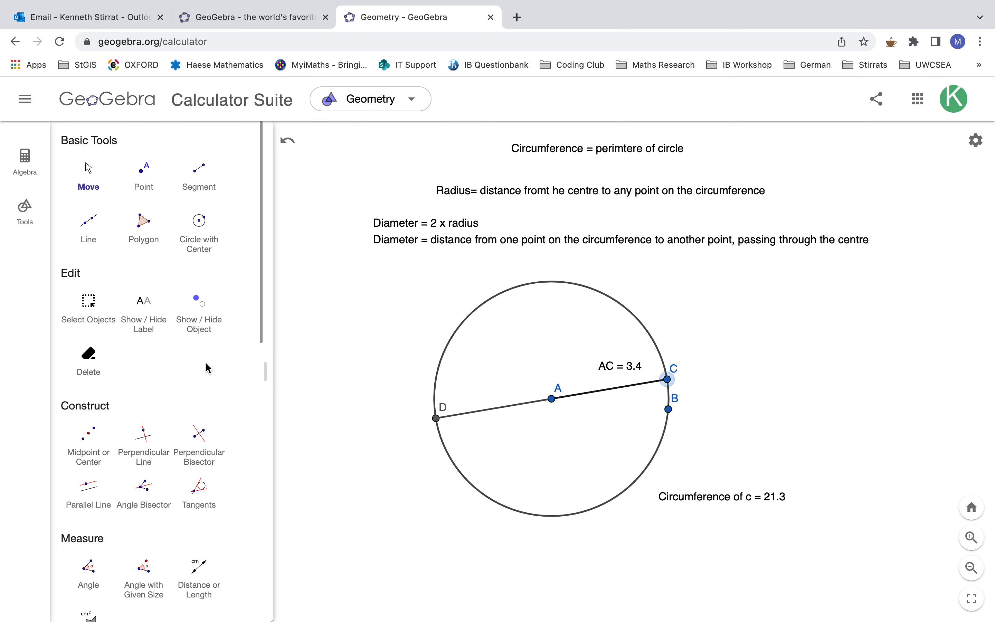
# - Measure the distance from D to C and move its label above centre A
pyautogui.scroll(-6, 163, 384)
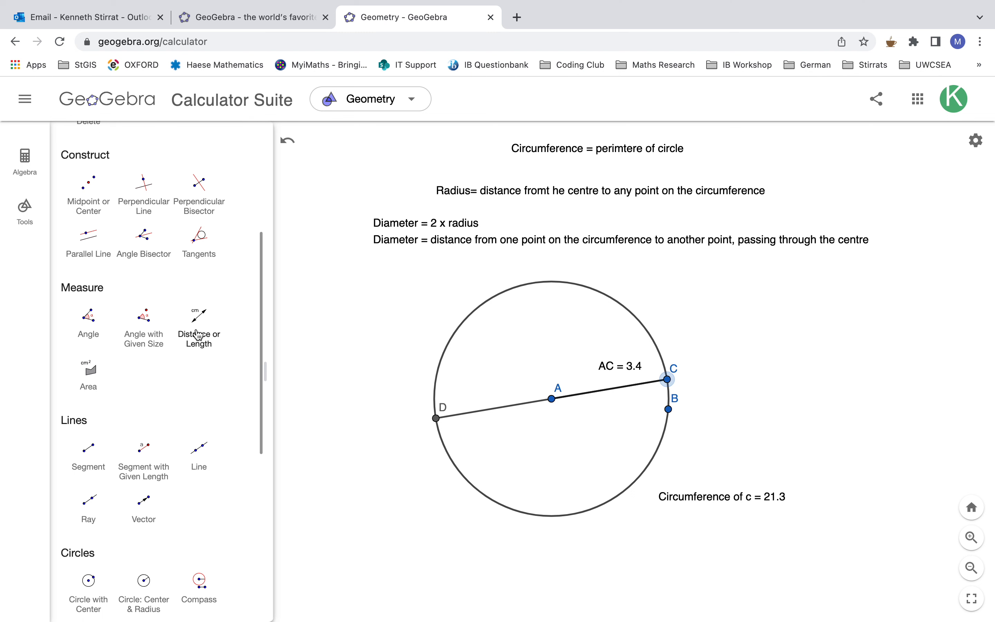
pyautogui.click(197, 334)
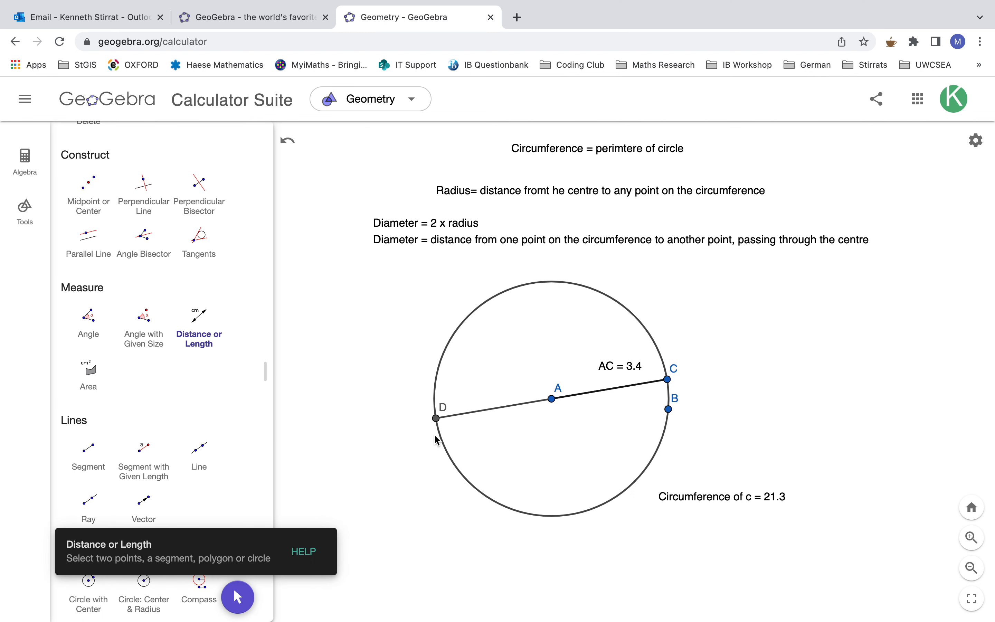
pyautogui.click(436, 419)
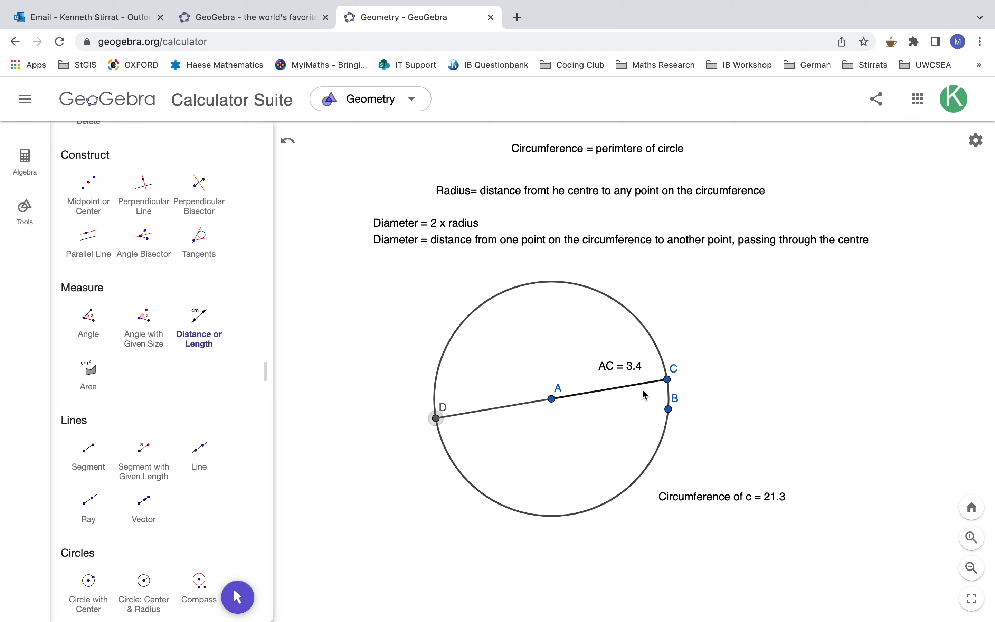
pyautogui.click(667, 380)
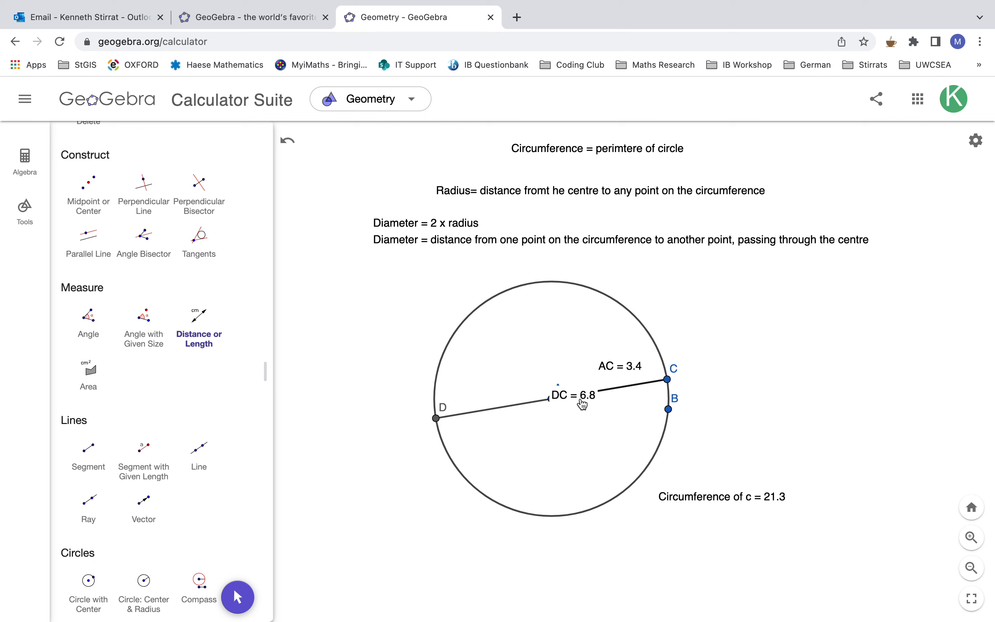
pyautogui.scroll(5, 211, 379)
pyautogui.click(89, 176)
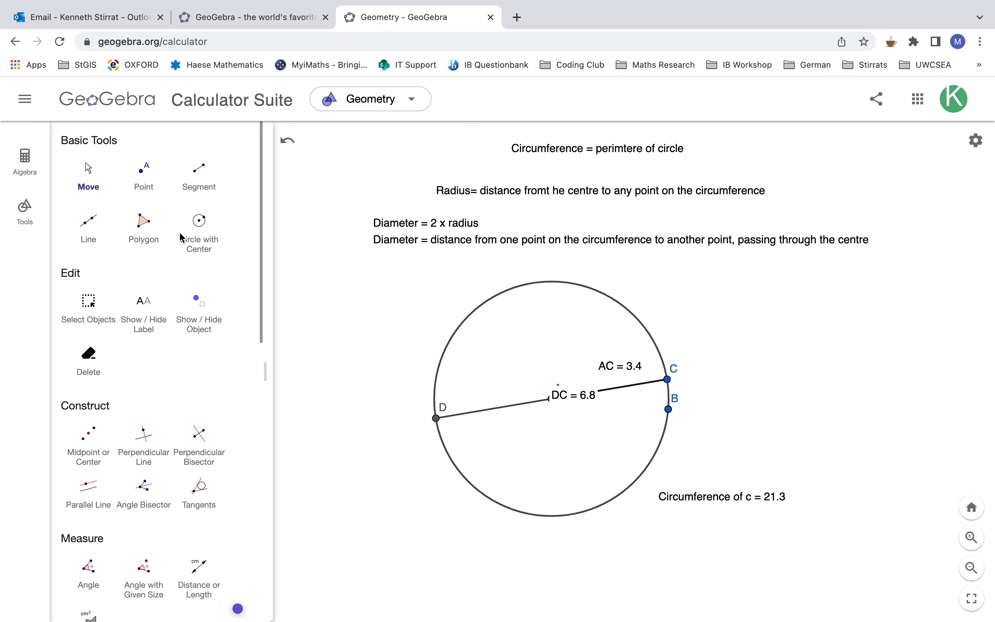
pyautogui.moveTo(573, 401); pyautogui.dragTo(545, 353)
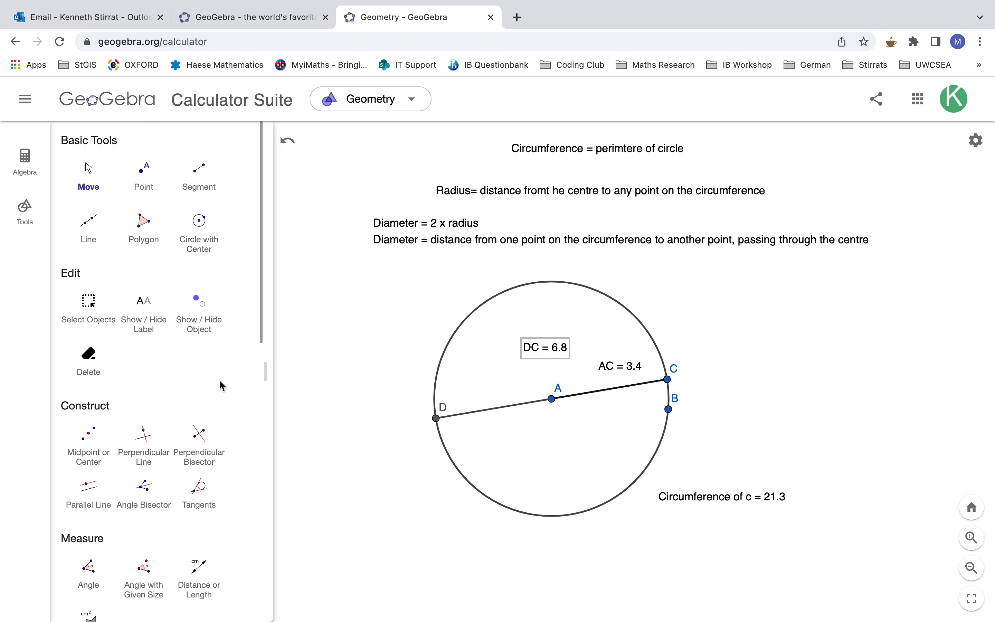
# - Hide both the DC and AC length labels inside the circle
pyautogui.scroll(-5, 220, 382)
pyautogui.scroll(5, 220, 380)
pyautogui.click(207, 324)
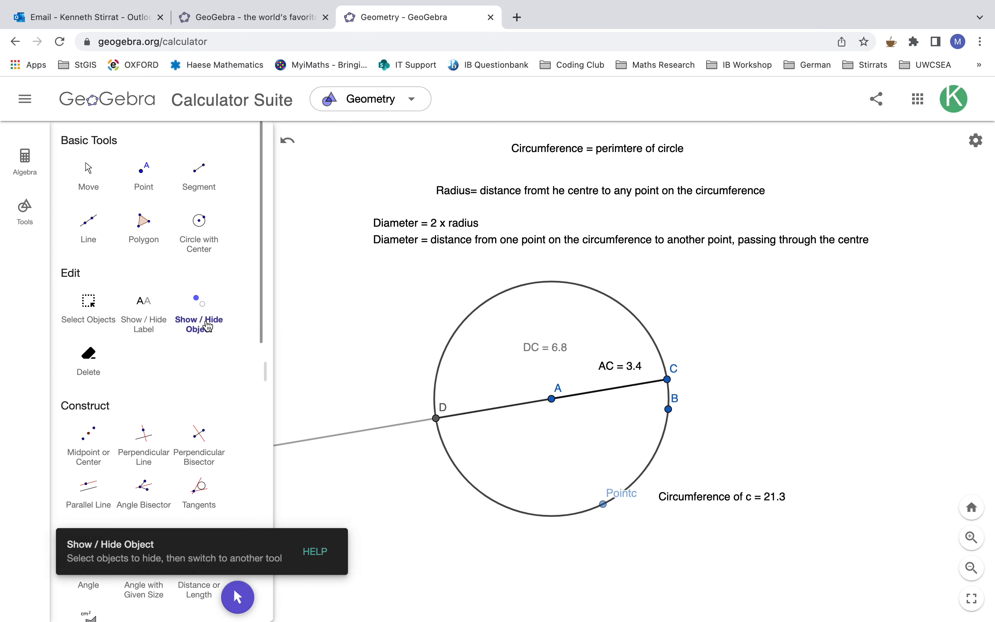
pyautogui.click(618, 369)
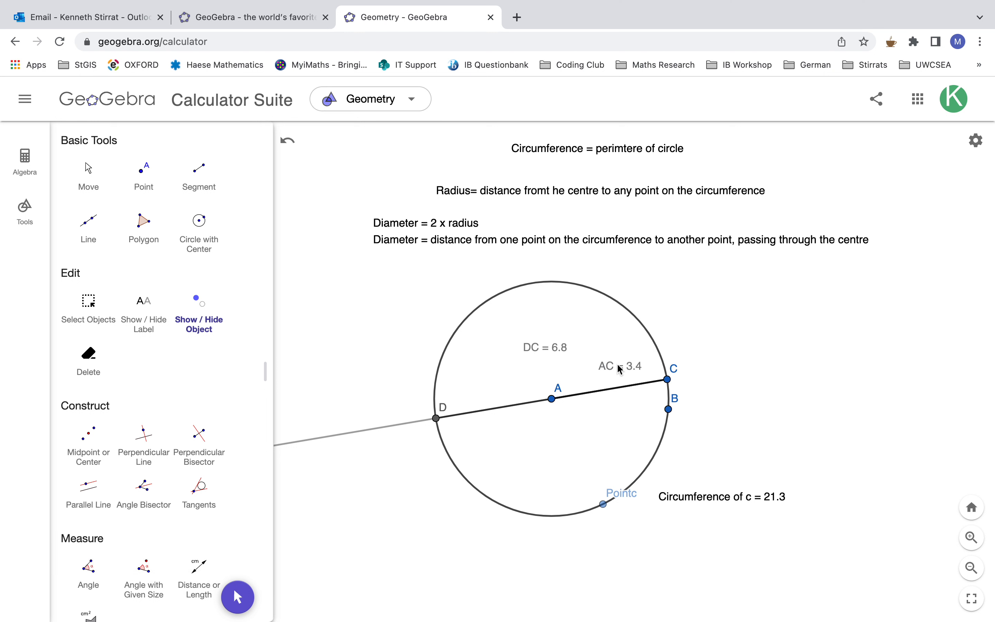
pyautogui.press('Escape')
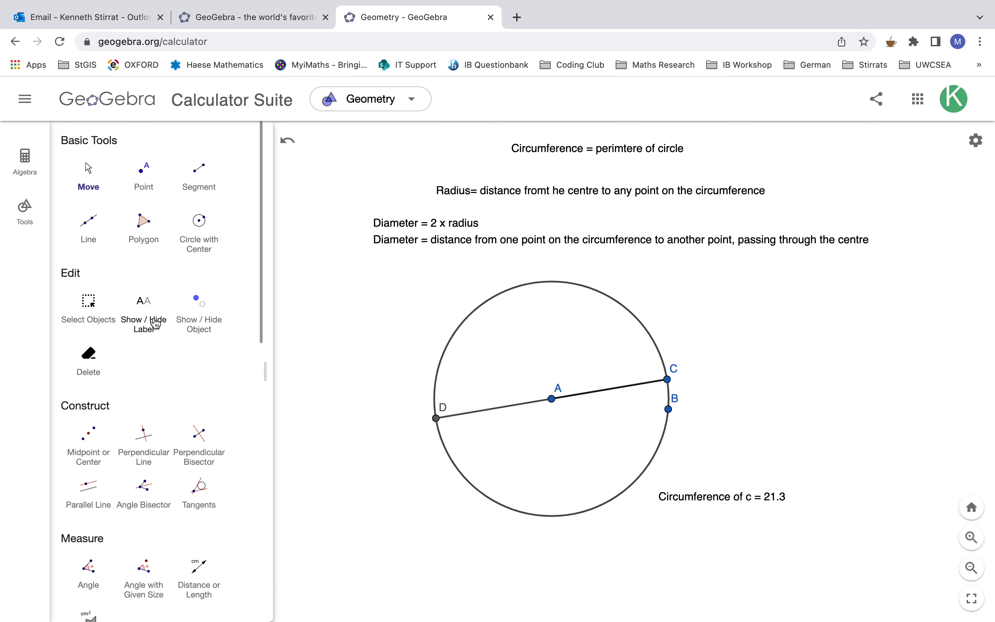
# - Add a new distance measurement from D to C and place its label above and slightly left of centre A
pyautogui.scroll(-2, 217, 420)
pyautogui.scroll(-4, 215, 419)
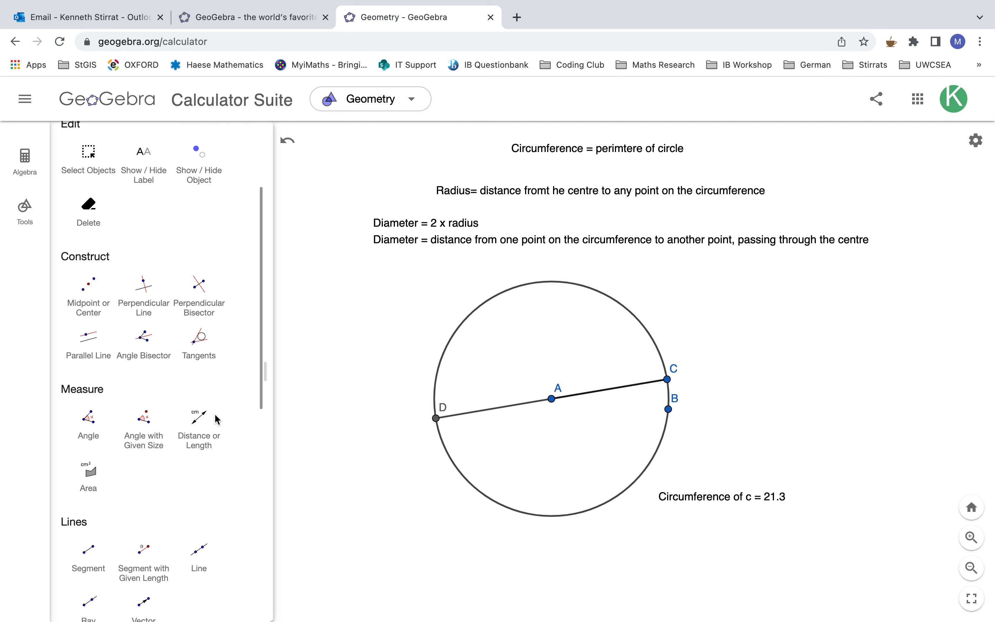
pyautogui.click(202, 367)
pyautogui.click(436, 418)
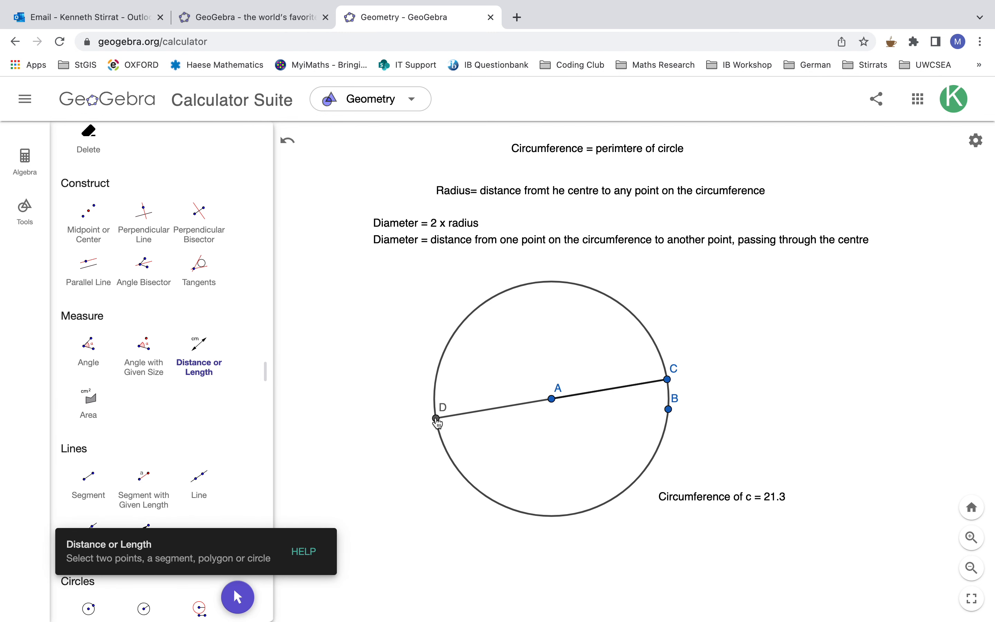
pyautogui.click(668, 384)
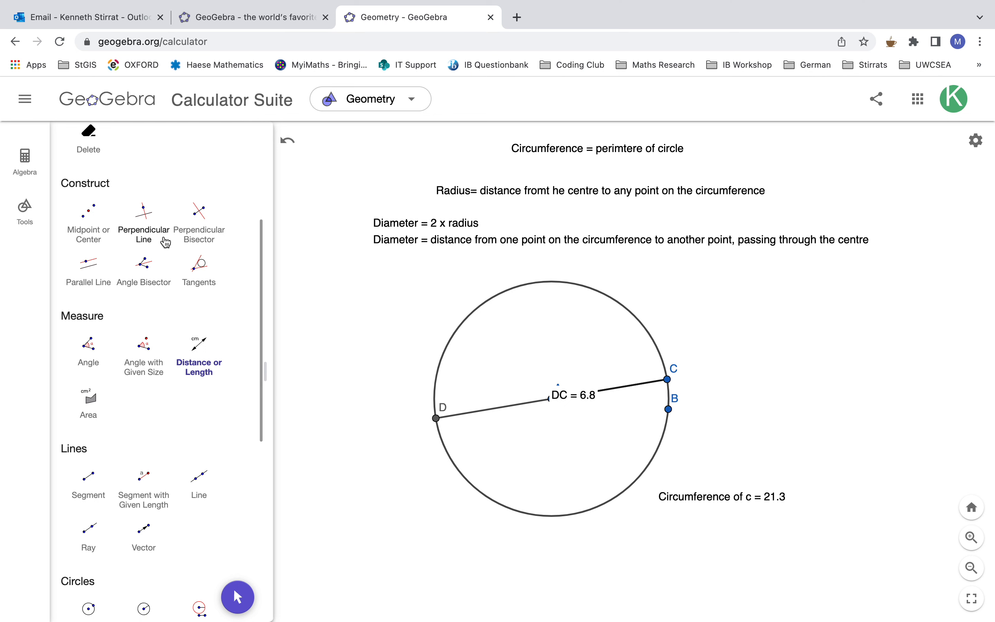
pyautogui.scroll(6, 144, 224)
pyautogui.click(99, 187)
pyautogui.moveTo(555, 396); pyautogui.dragTo(515, 342)
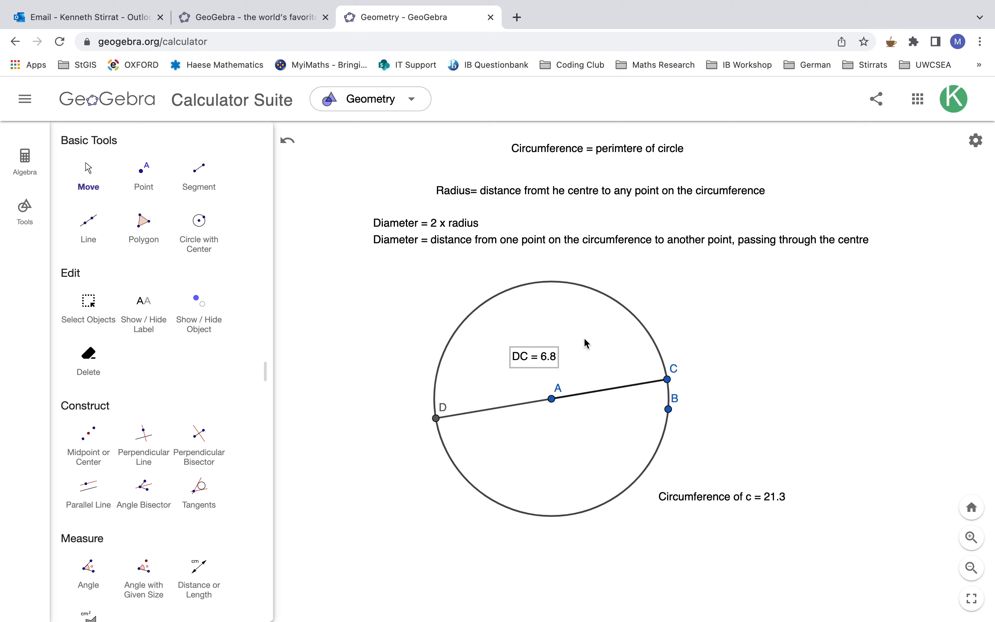
# - Move point B to the lower-right of the circle, shrinking the circle to a diameter of about 6.5
pyautogui.moveTo(668, 408); pyautogui.dragTo(649, 453)
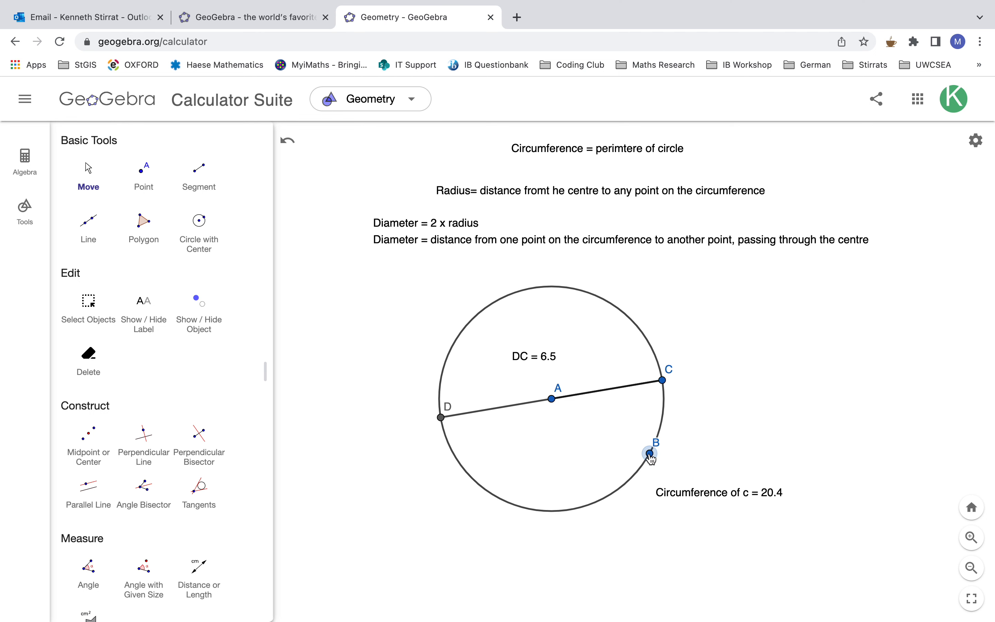